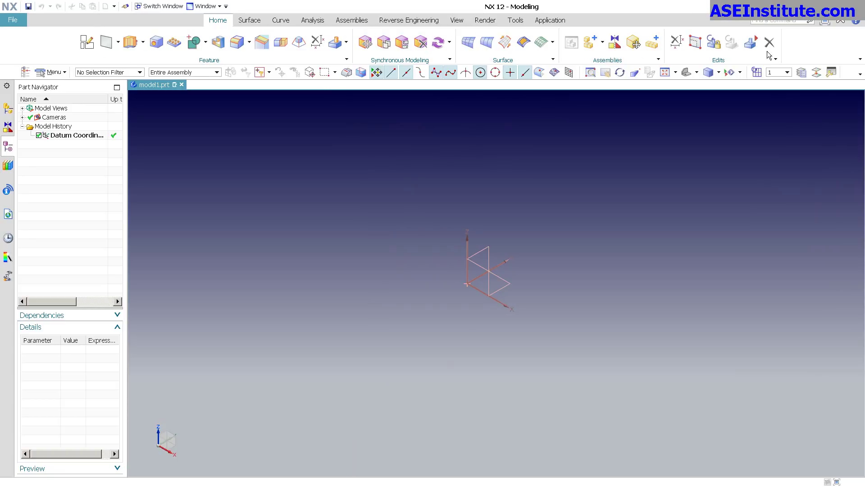
Start the Chamfer command briefly before setting up a new part
click(255, 46)
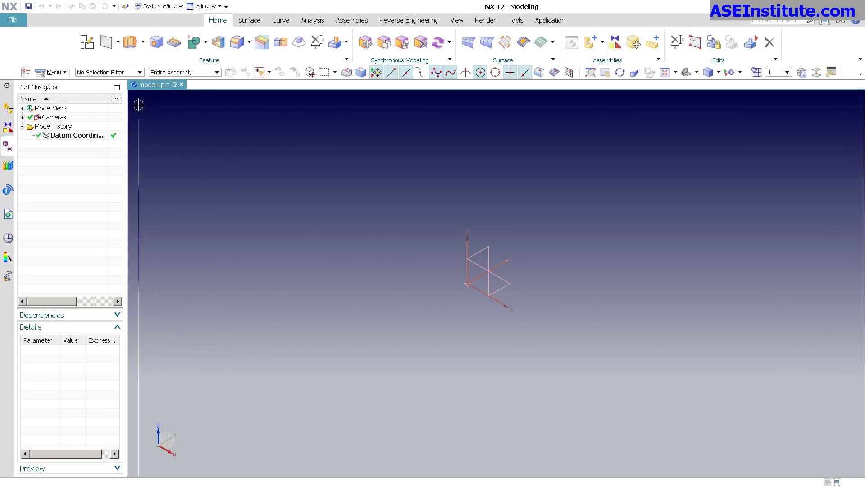
Create a new part model2.prt from the Model template
click(20, 20)
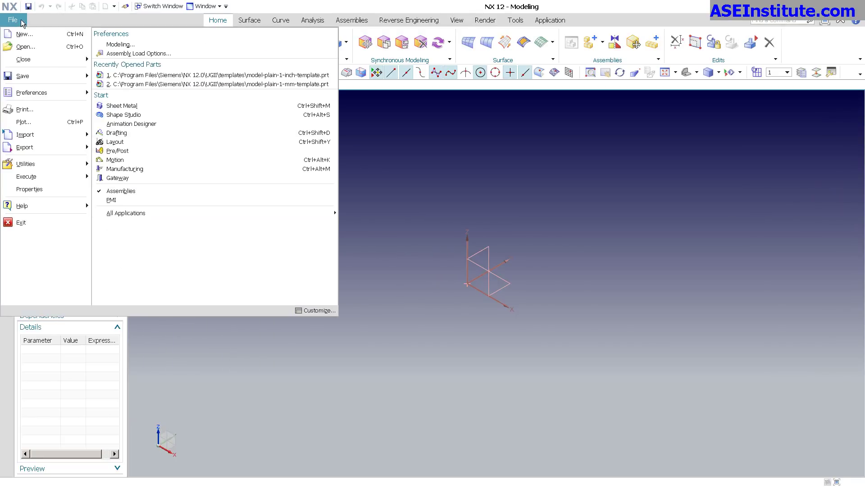
click(39, 34)
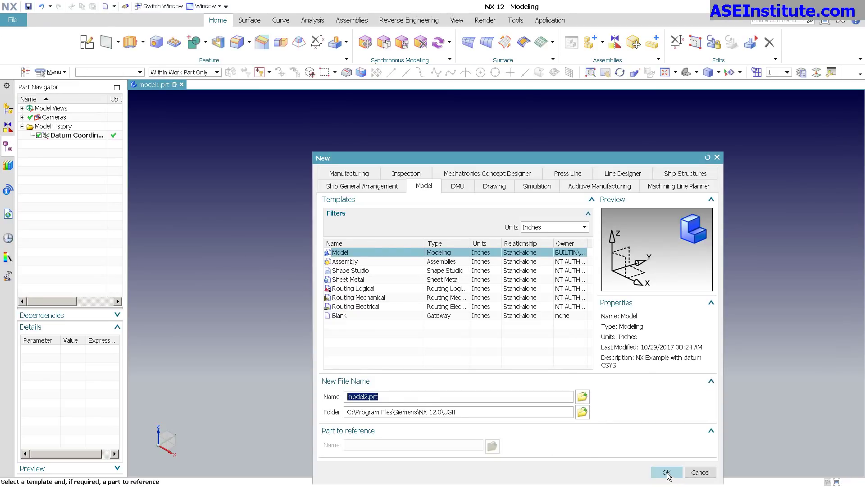
click(667, 472)
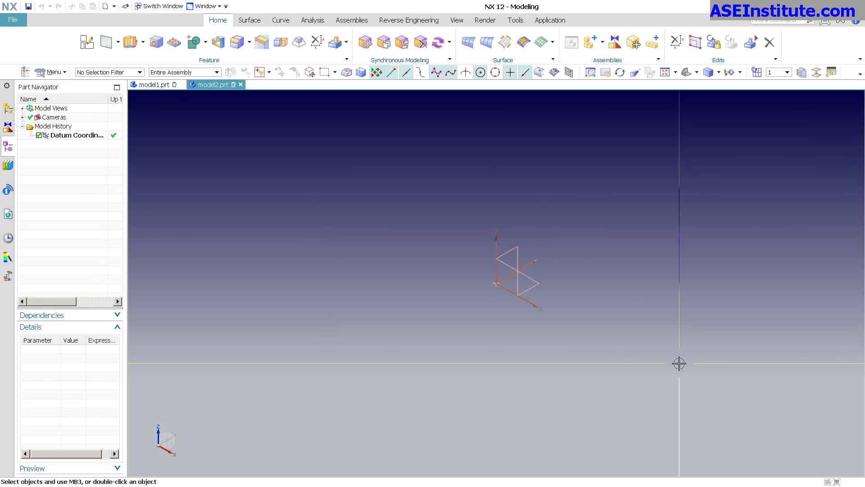
click(166, 85)
click(213, 86)
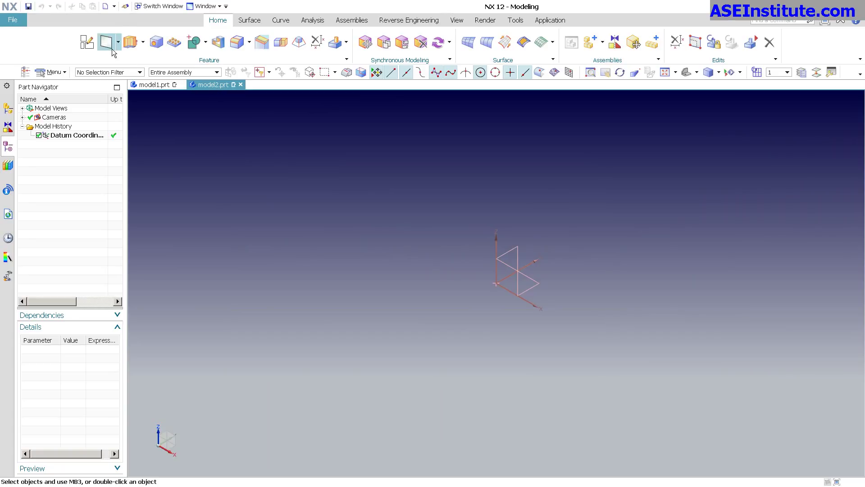
Sketch a 12 by 10.5 rectangle on model2's default sketch plane and finish the sketch
click(87, 42)
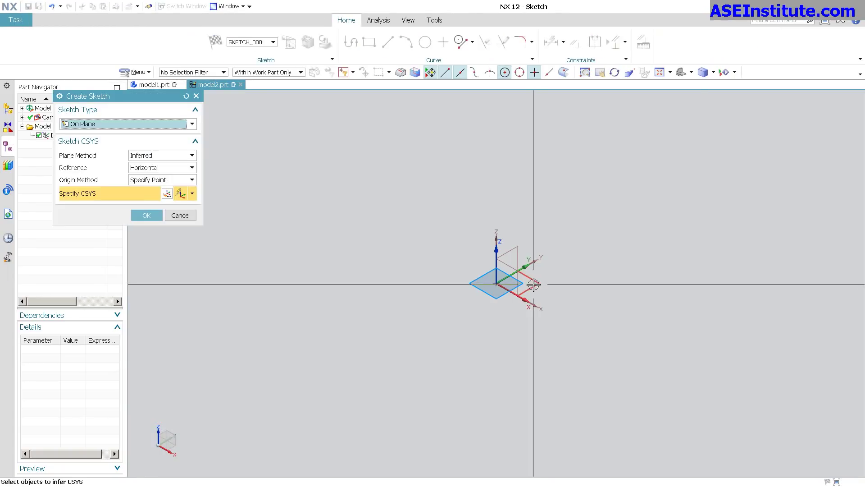
click(146, 215)
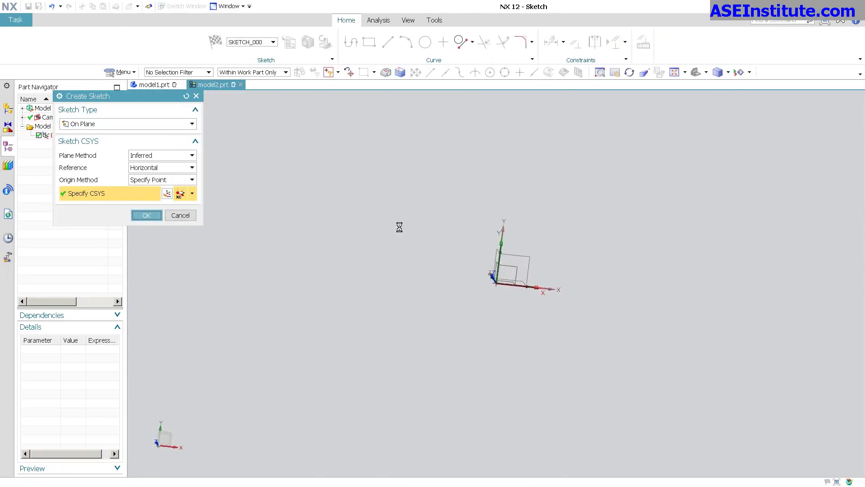
click(369, 42)
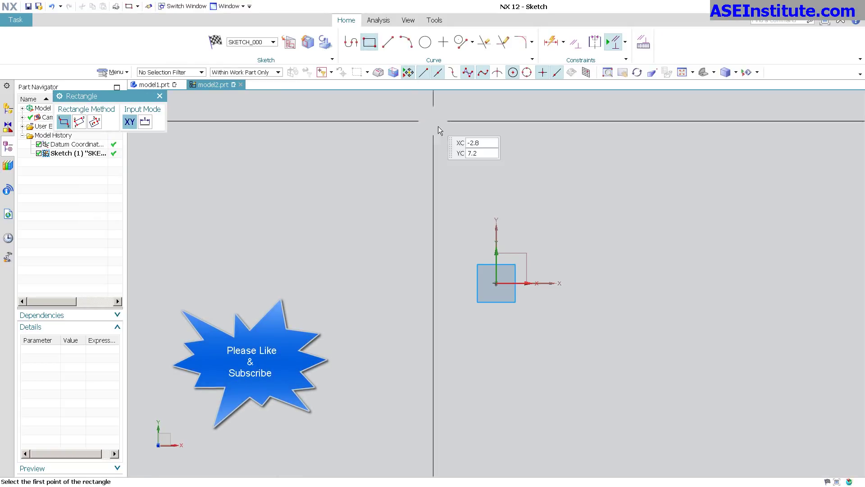
click(494, 162)
click(766, 398)
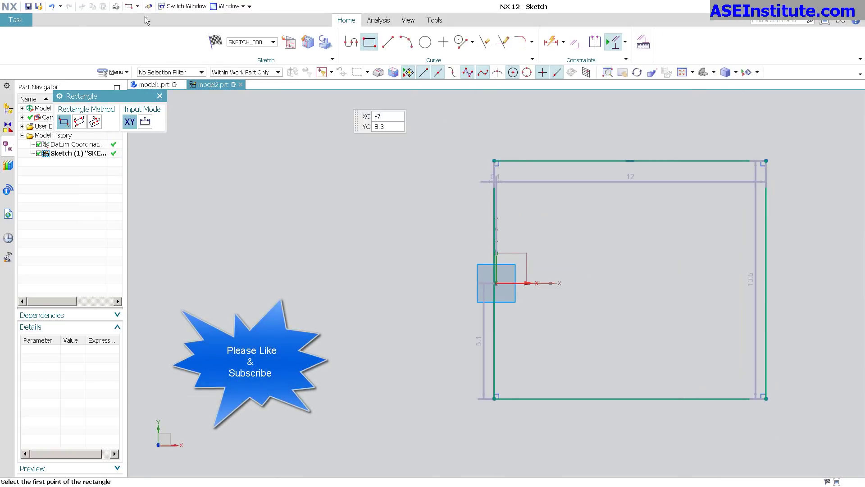
click(215, 42)
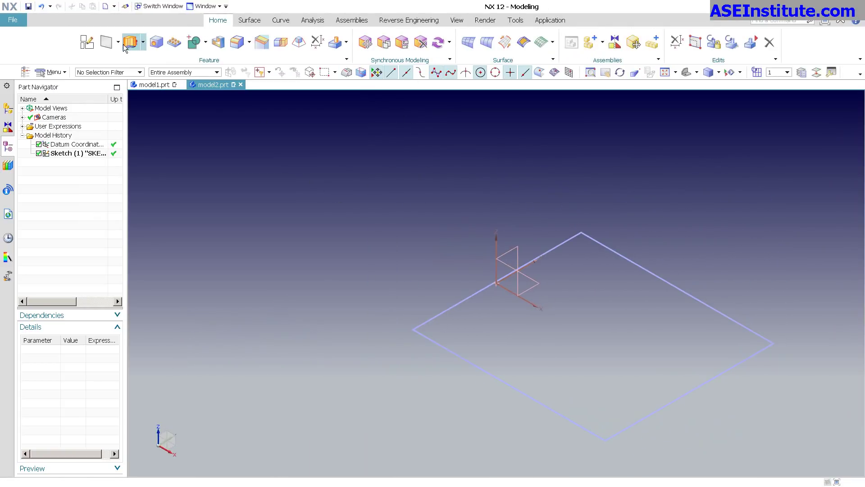
Extrude model2's rectangle 6.9 deep into a green block, then return to model1.prt
click(125, 44)
click(656, 283)
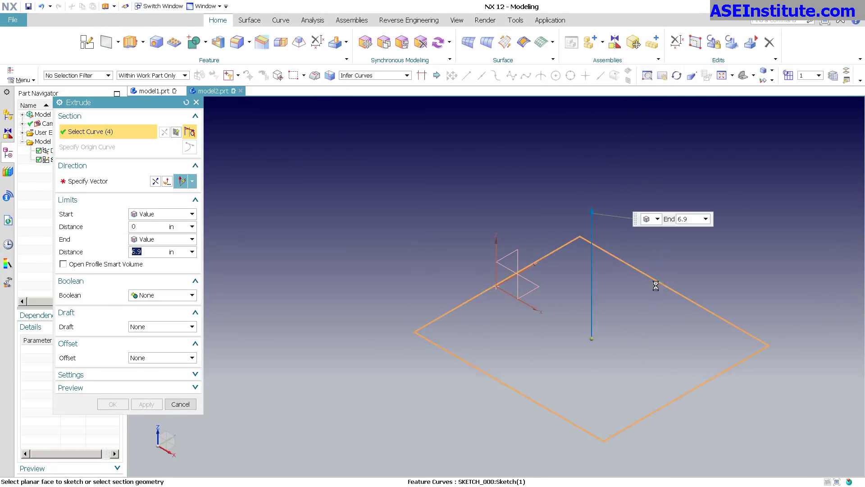
click(112, 404)
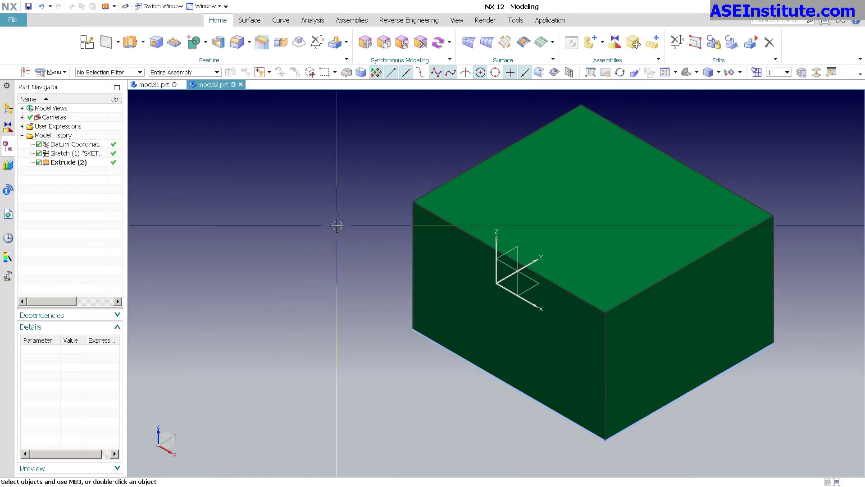
key(ctrl+z)
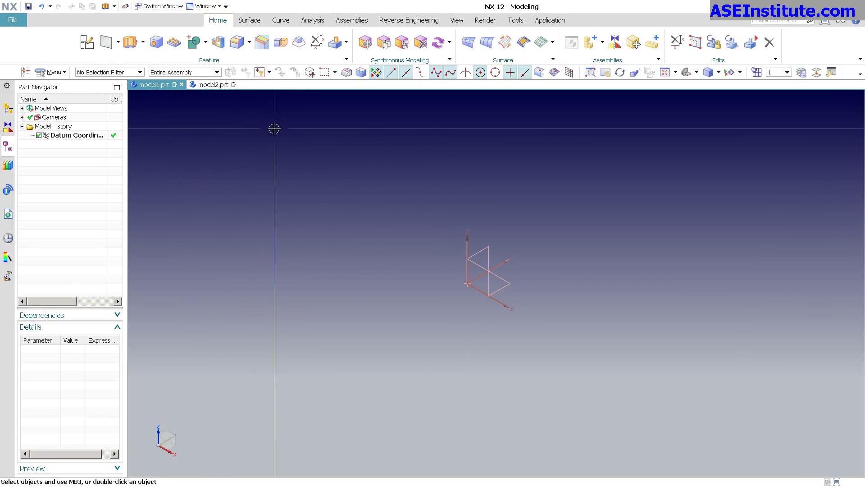
Sketch a 9.2 by 9.4 rectangle on model1.prt's default plane and finish the sketch
mouse_move(205, 87)
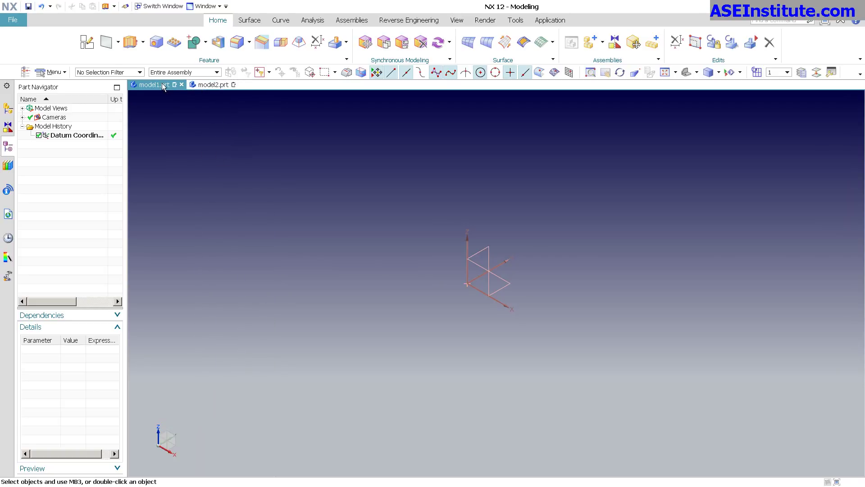
click(98, 49)
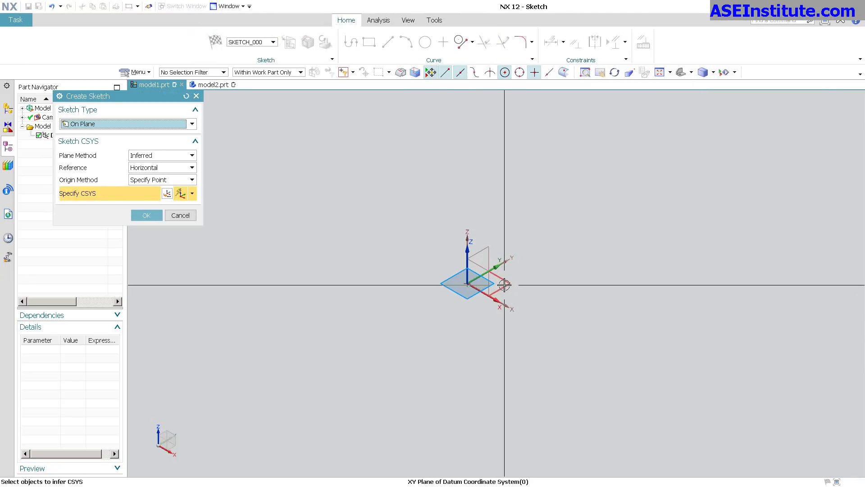
click(156, 219)
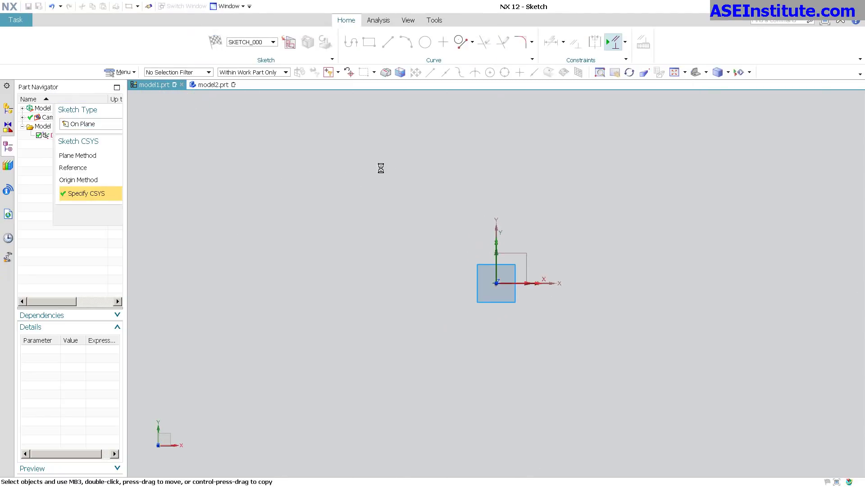
click(369, 44)
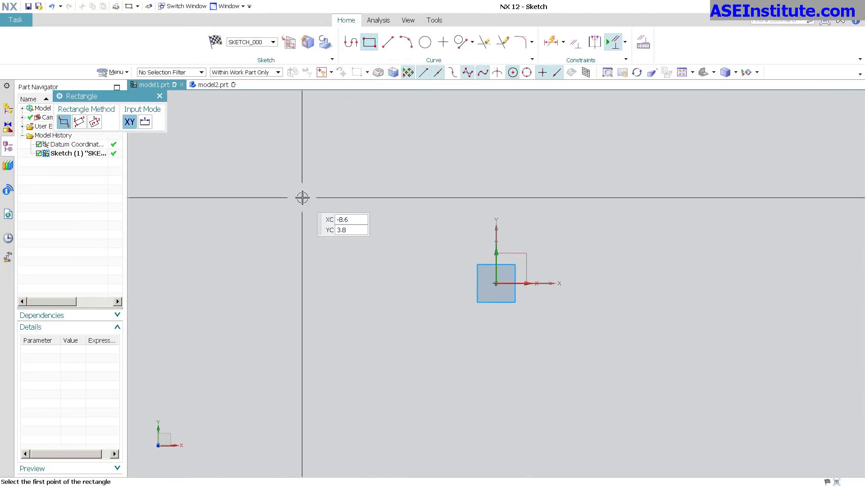
click(256, 152)
click(458, 366)
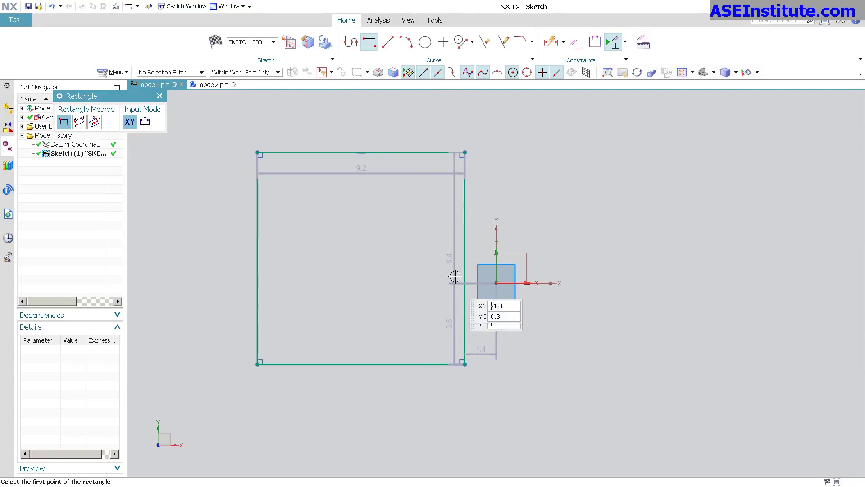
click(215, 42)
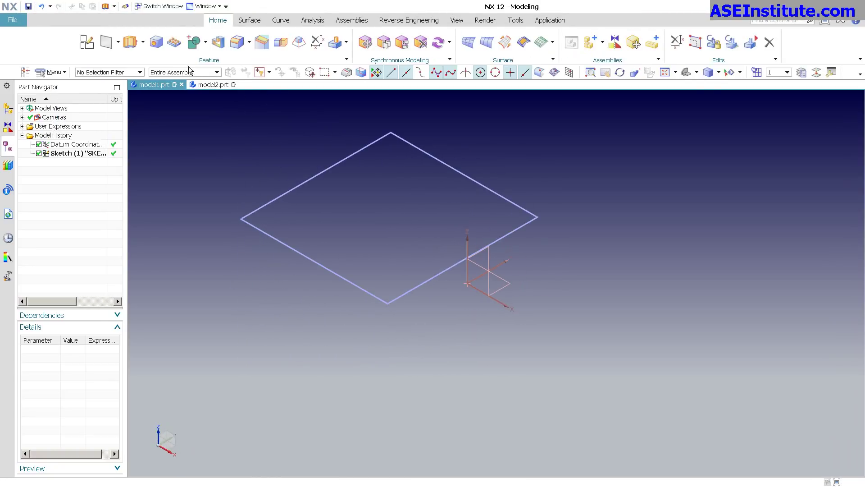
Extrude model1's 9.2 by 9.4 rectangle into a solid block
click(136, 50)
click(401, 297)
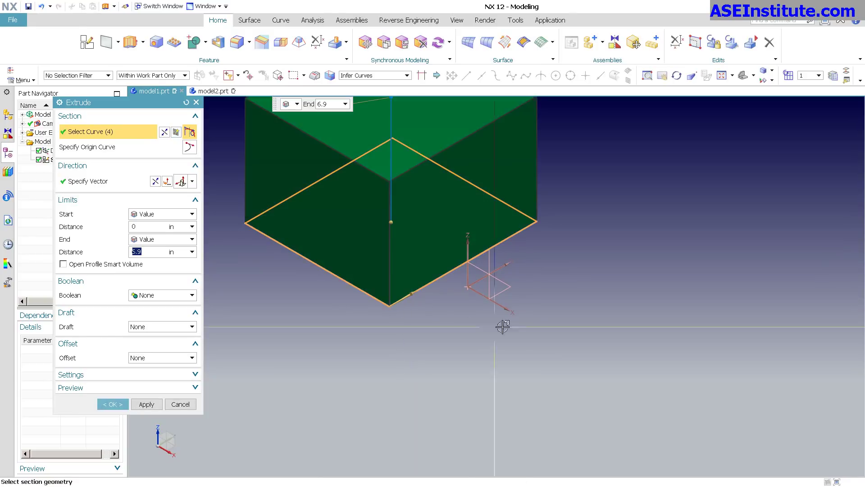
click(115, 404)
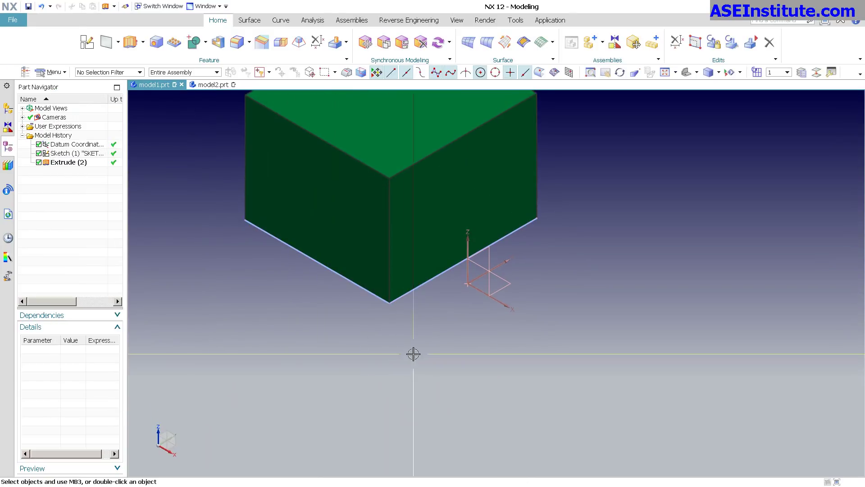
Edit the block's extrusion so it starts at -4, below the sketch plane
scroll(533, 342, down, 2)
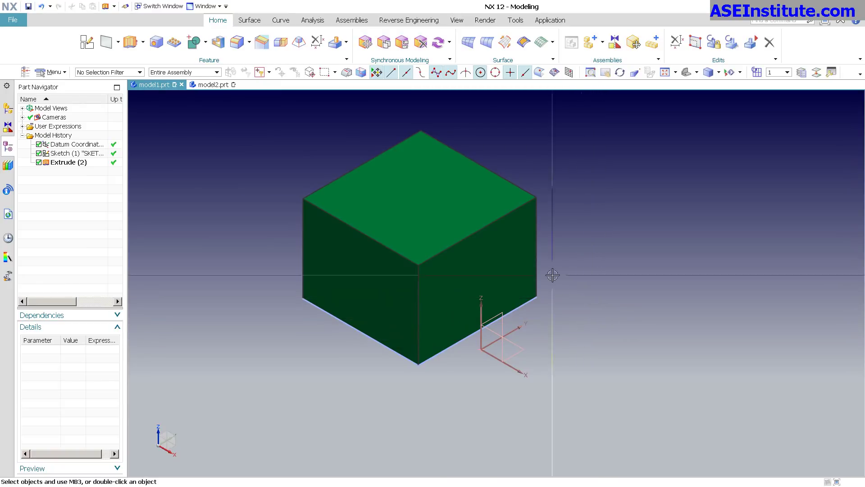
double_click(484, 254)
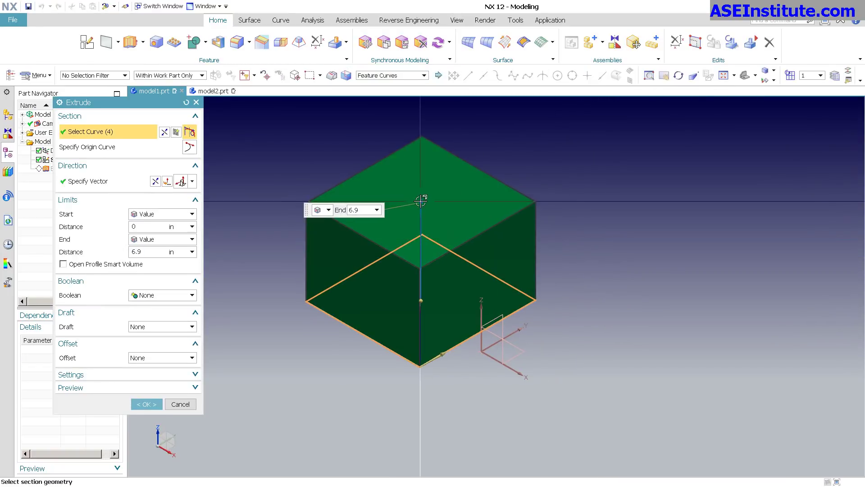
drag(420, 301, 420, 358)
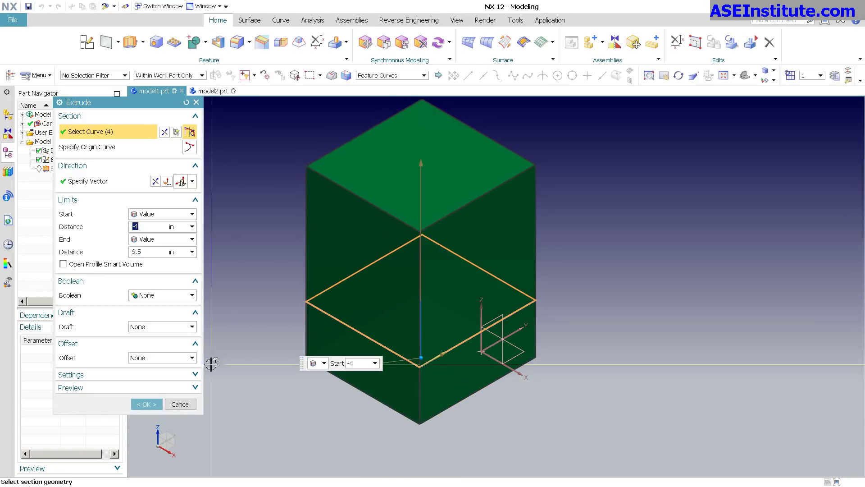
click(148, 403)
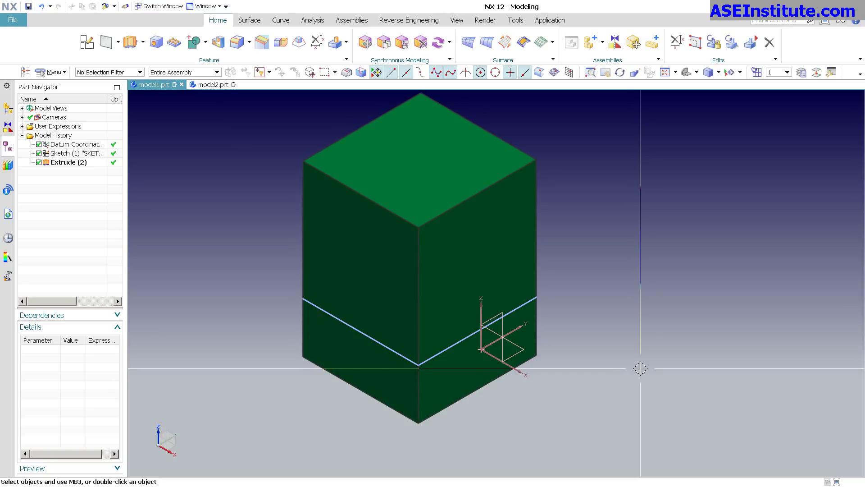
Change the rectangle's 9.2 width dimension to 10
middle_drag(506, 322, 582, 314)
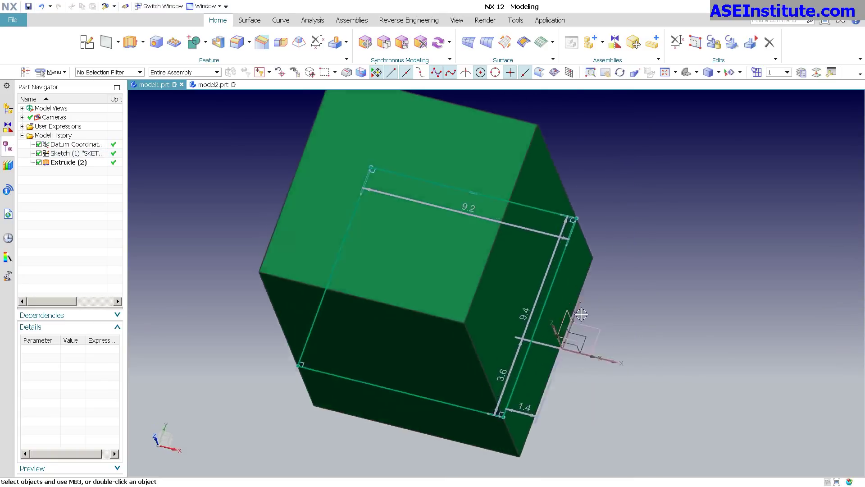
double_click(582, 314)
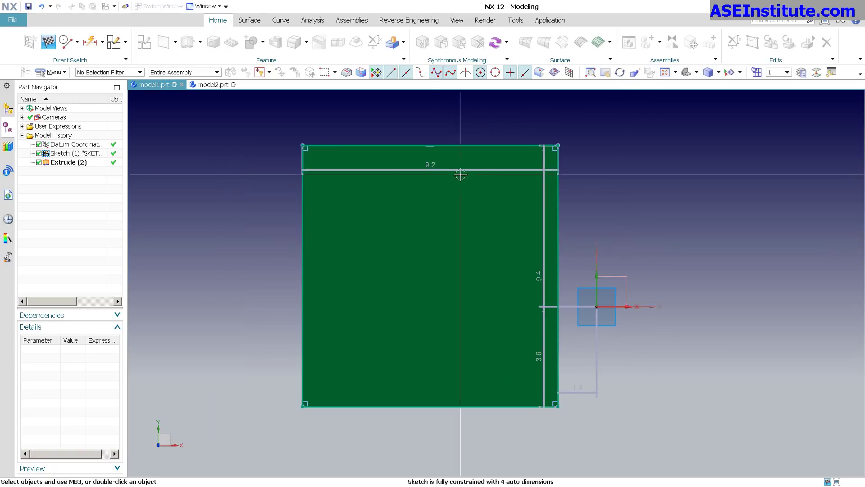
drag(461, 175, 441, 121)
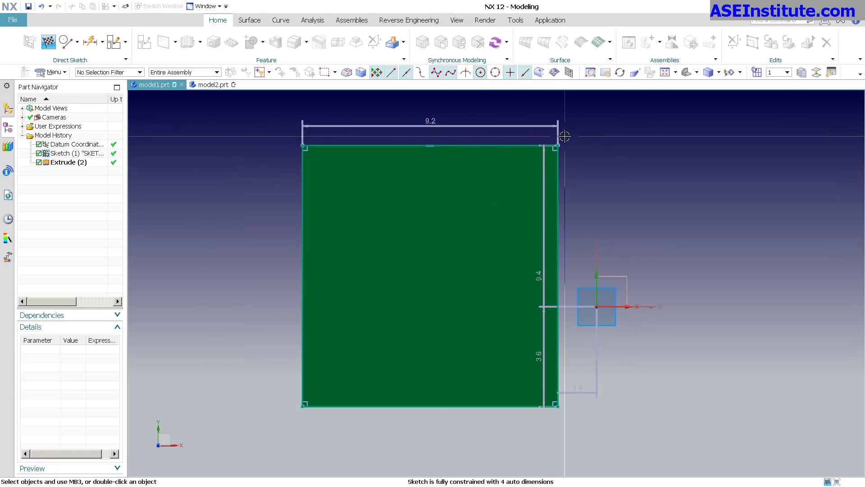
double_click(442, 120)
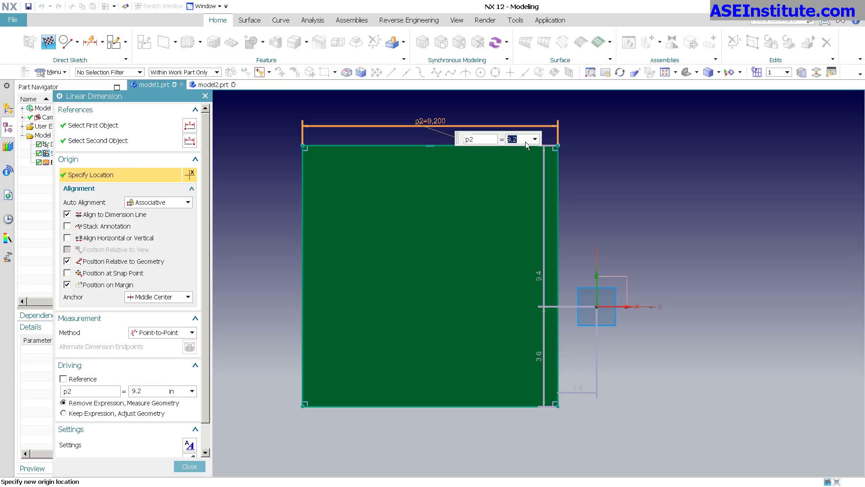
text(10)
key(Return)
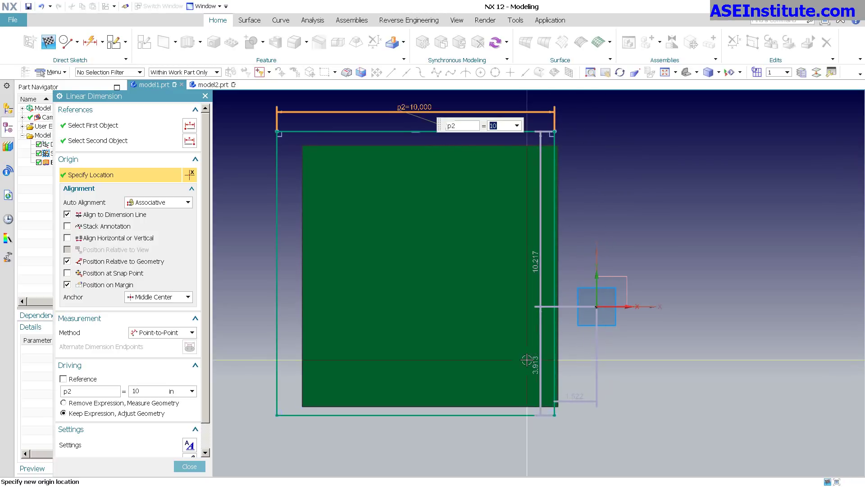
middle_click(542, 368)
Set the p3 dimension to 5 and move the p2=10 dimension above the rectangle
double_click(542, 367)
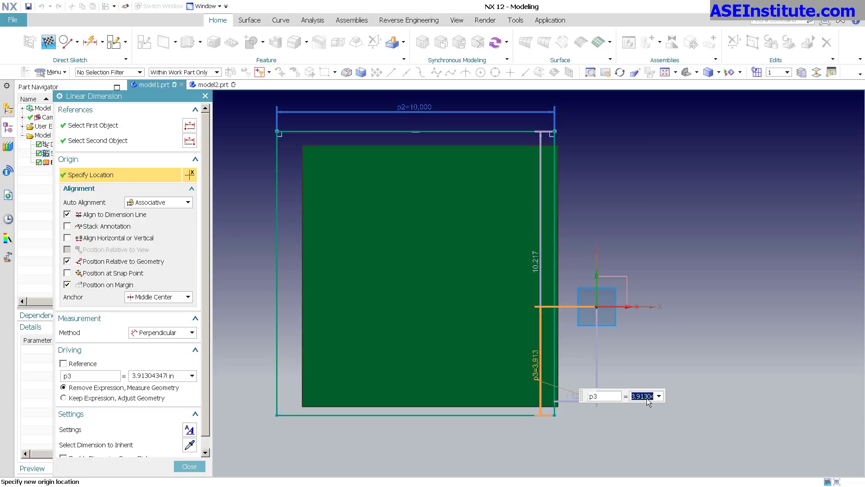
text(5)
key(Return)
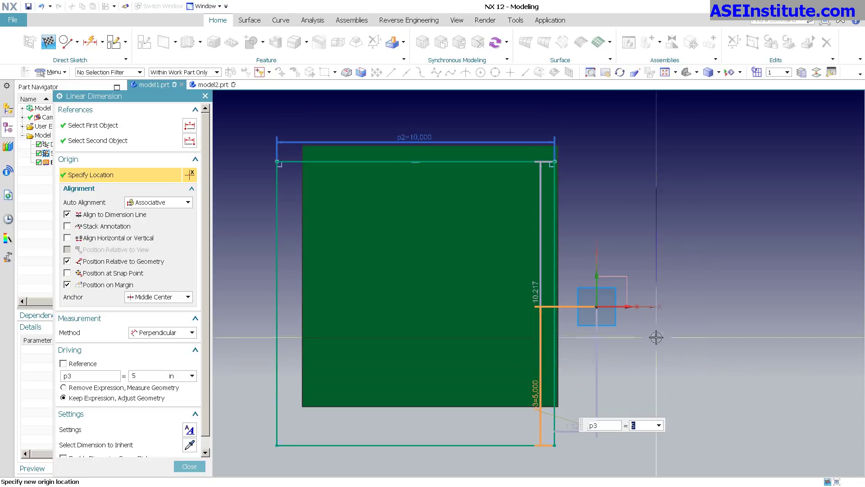
middle_click(729, 367)
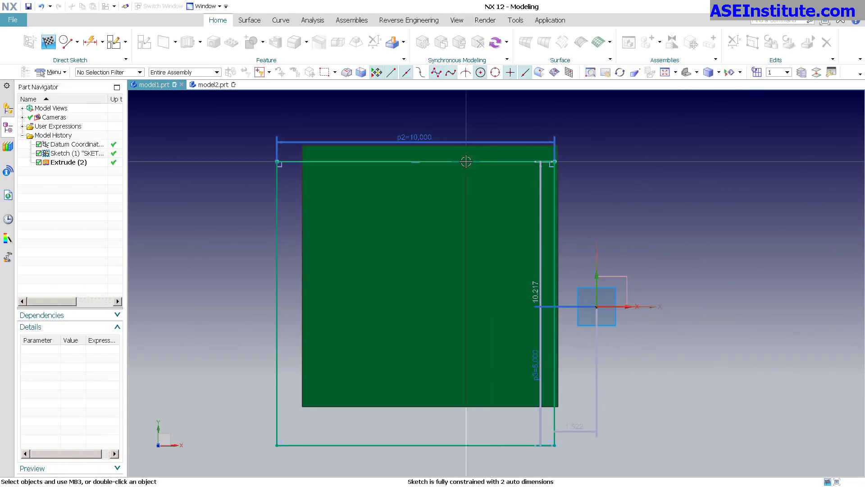
drag(414, 138, 475, 118)
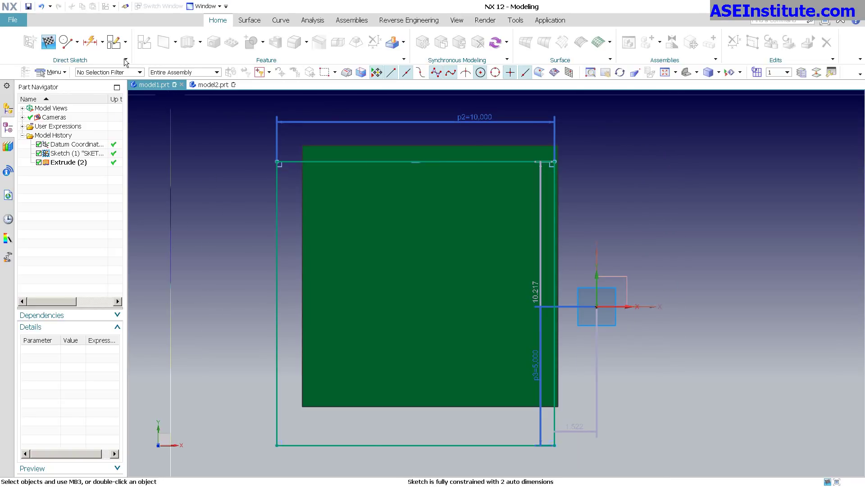
Open Sketch (1) in the full Sketch Task environment from the More gallery
click(115, 45)
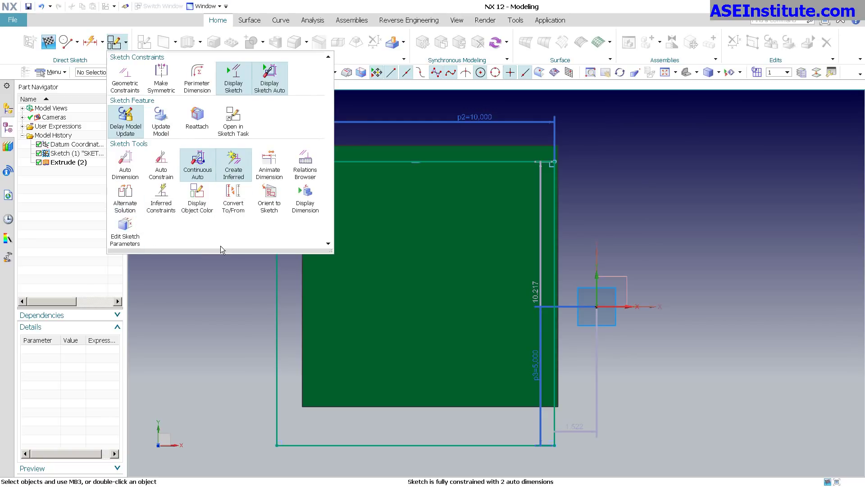
click(233, 119)
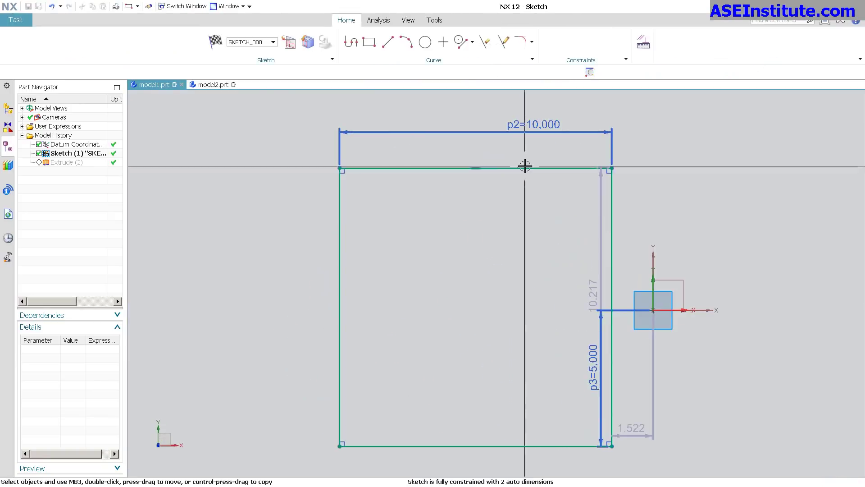
In the Sketch Relations Browser, inspect the top line's coincident constraint and its Line1/Line2 endpoints
click(644, 45)
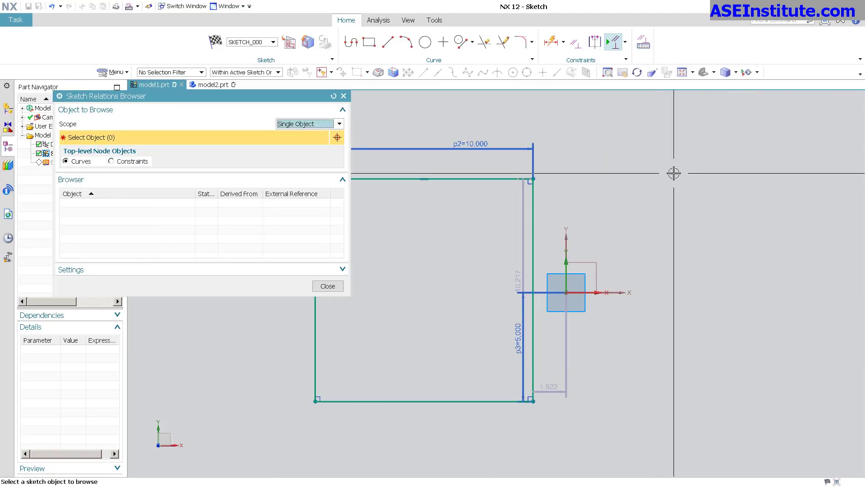
click(485, 176)
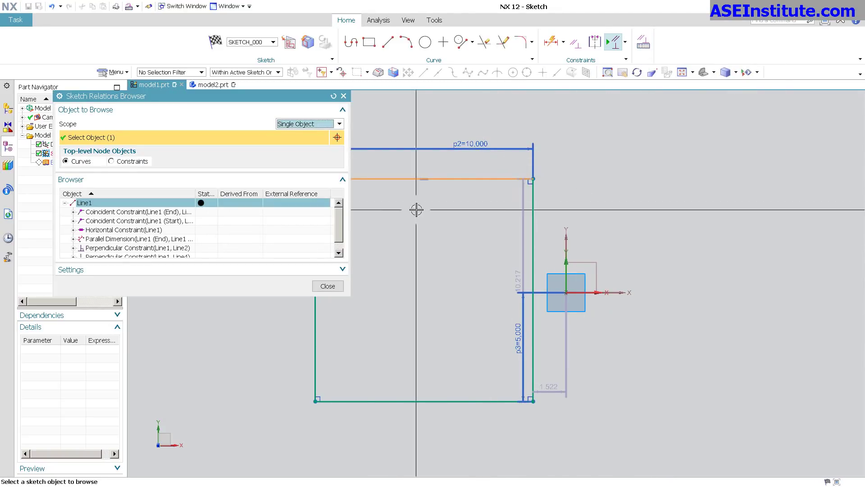
drag(226, 296, 229, 368)
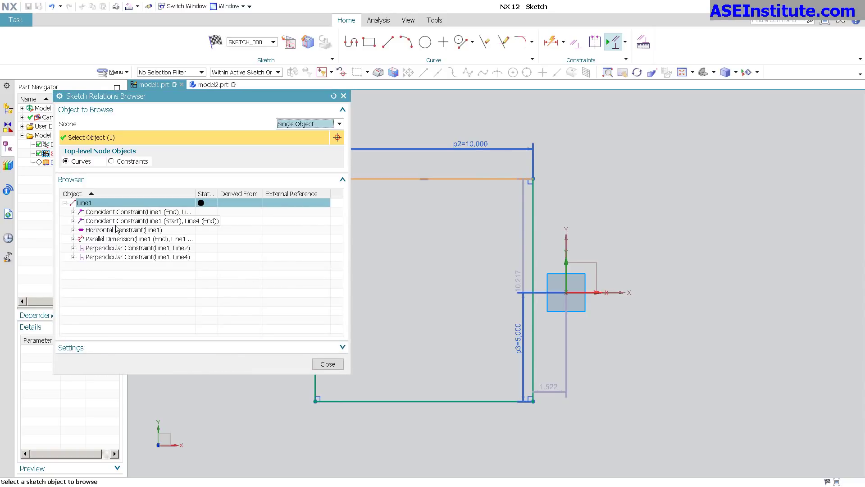
click(109, 213)
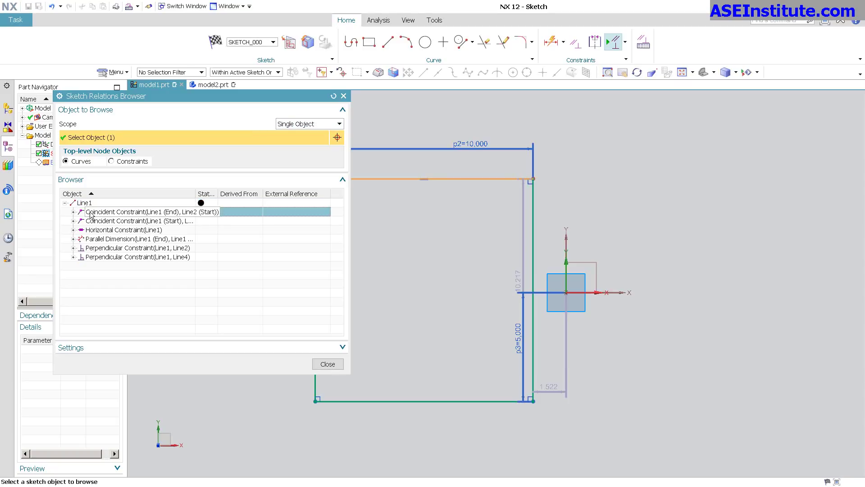
click(73, 212)
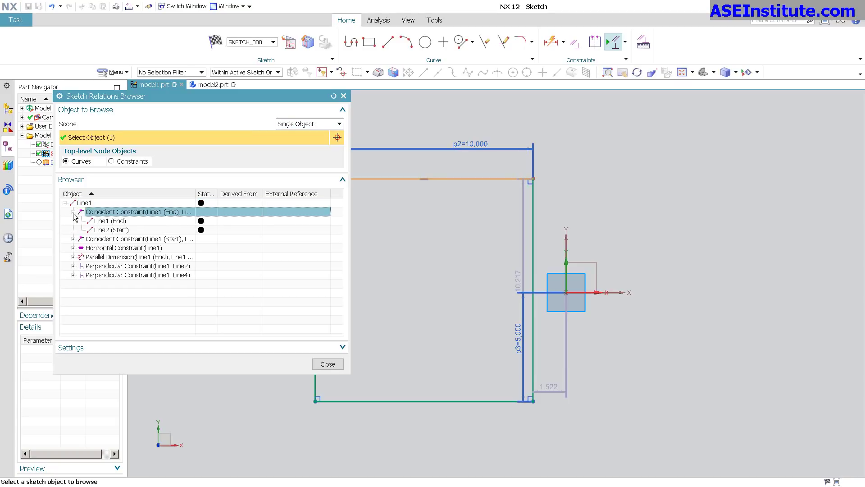
click(115, 221)
click(116, 230)
click(115, 221)
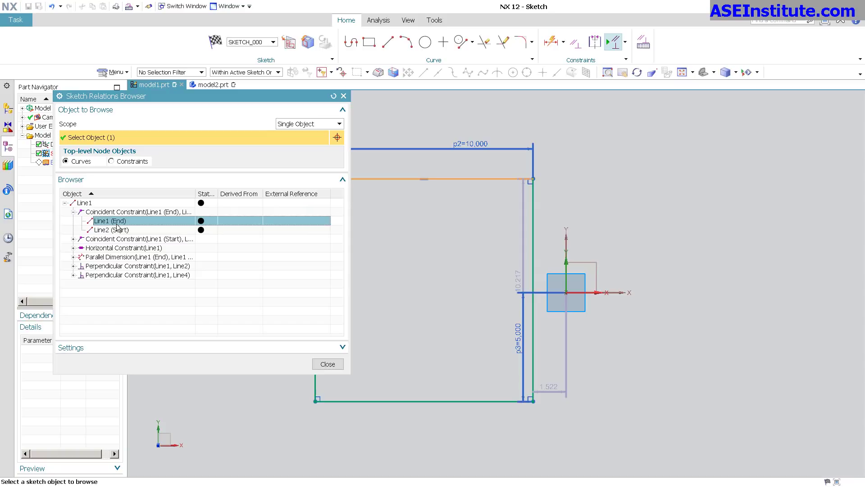
Delete the Line1-end/Line2-start coincident constraint and close the browser
shift+middle_drag(427, 219, 493, 220)
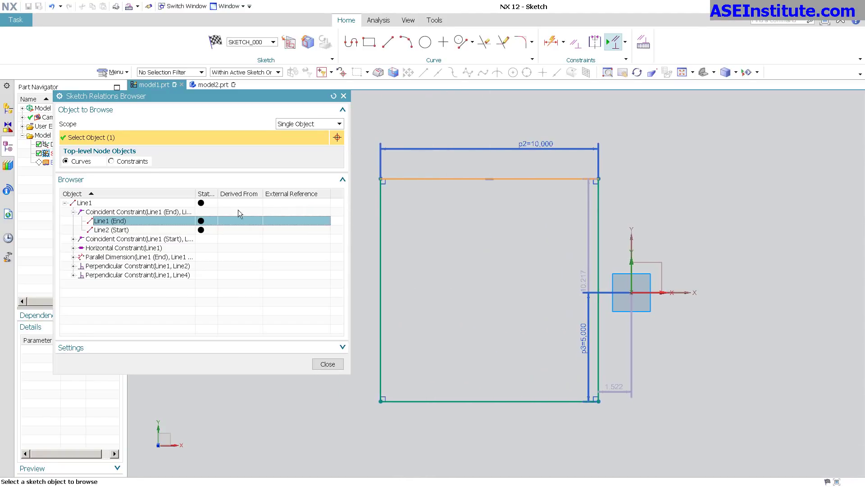
click(166, 212)
right_click(167, 213)
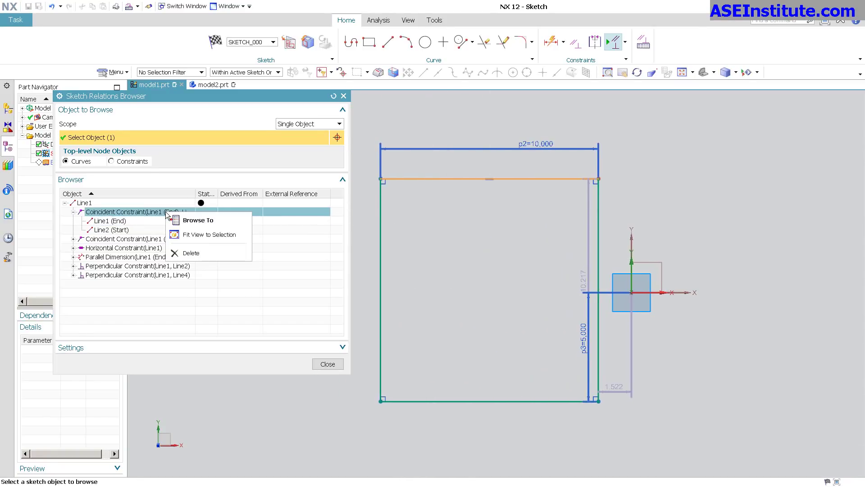
click(194, 219)
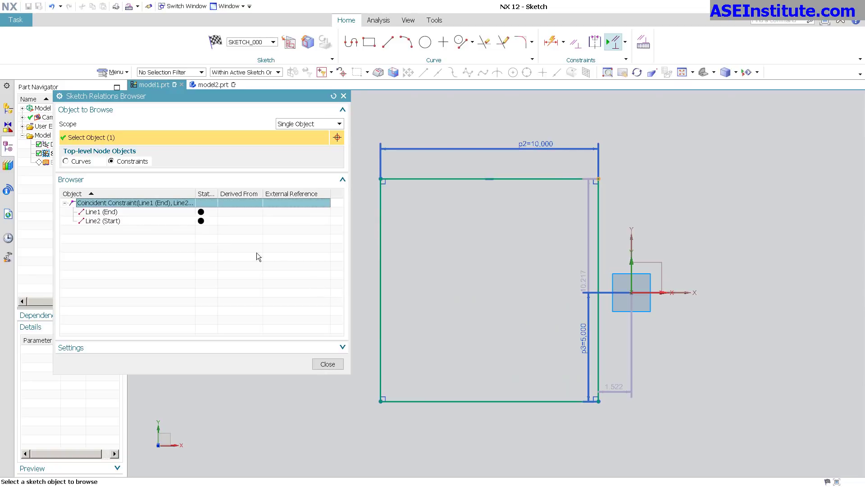
right_click(160, 203)
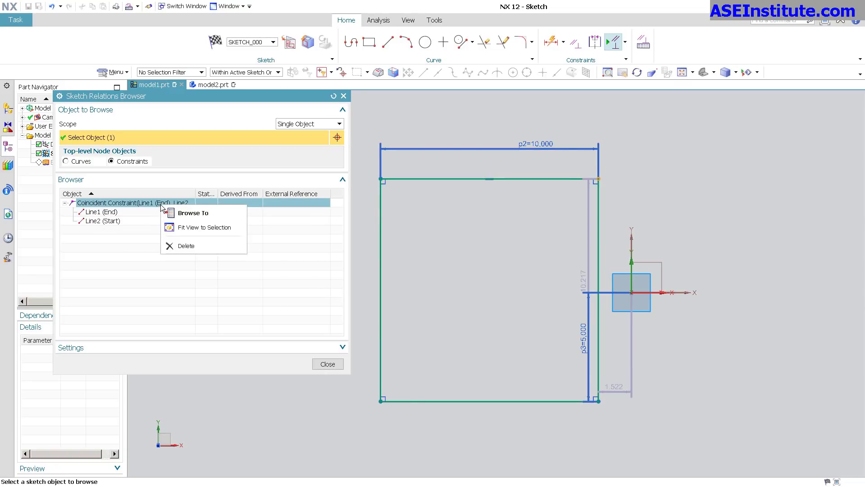
click(184, 246)
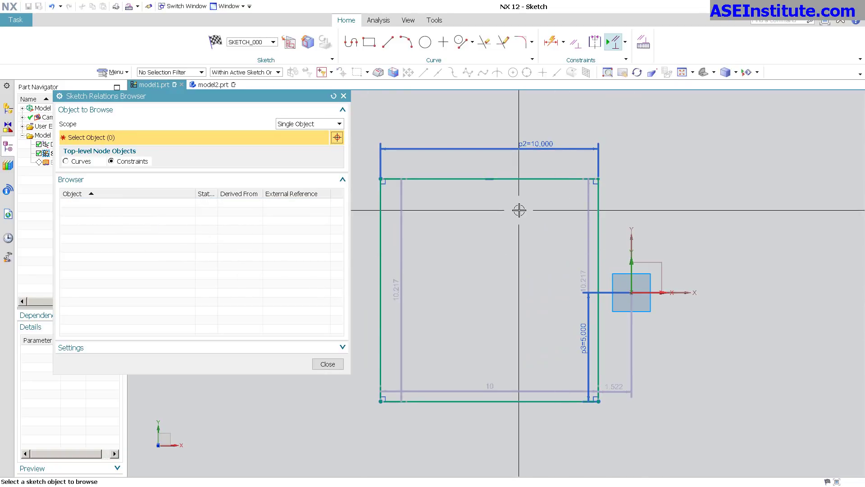
click(328, 364)
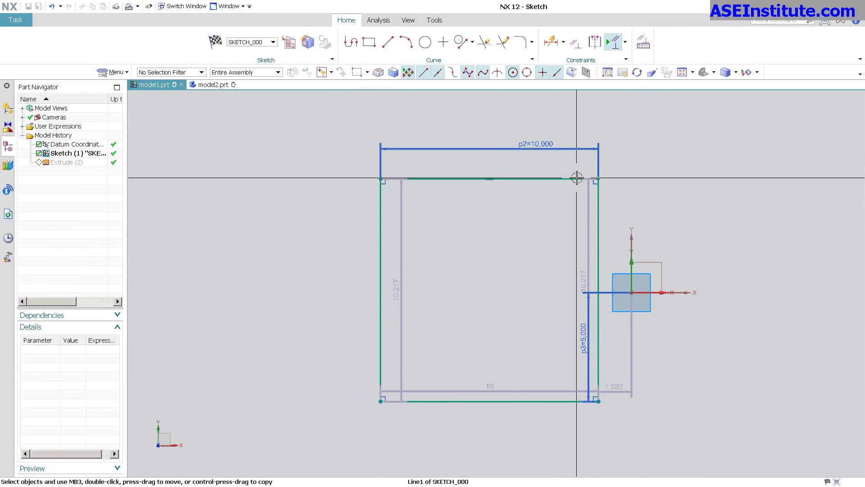
Drag the freed top line upward and finish the sketch so the block updates
mouse_move(578, 176)
mouse_down()
mouse_move(606, 177)
mouse_move(595, 174)
mouse_move(620, 195)
mouse_move(583, 167)
mouse_up()
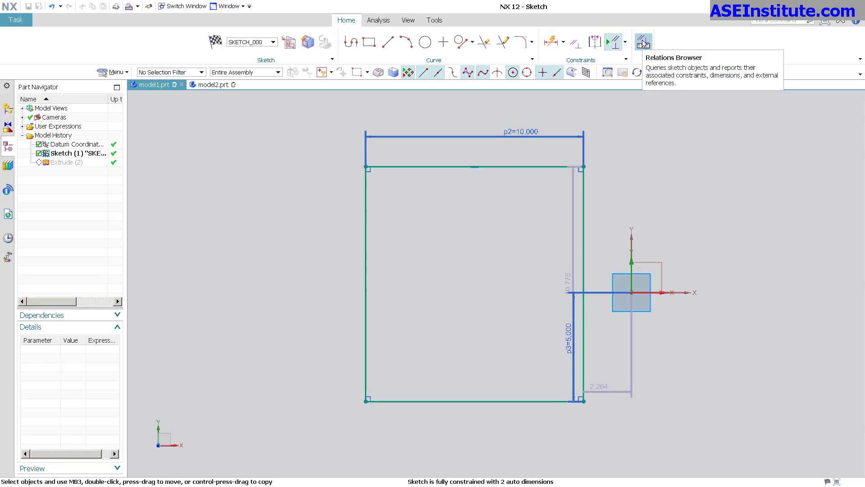
click(215, 45)
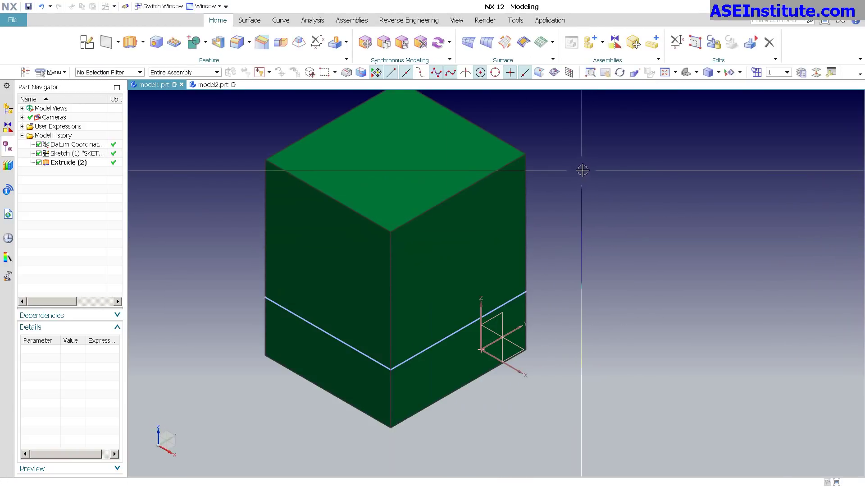
In model2, recolour the Extrude (2) block from green to cyan via Edit Object Display
shift+middle_drag(579, 170, 615, 195)
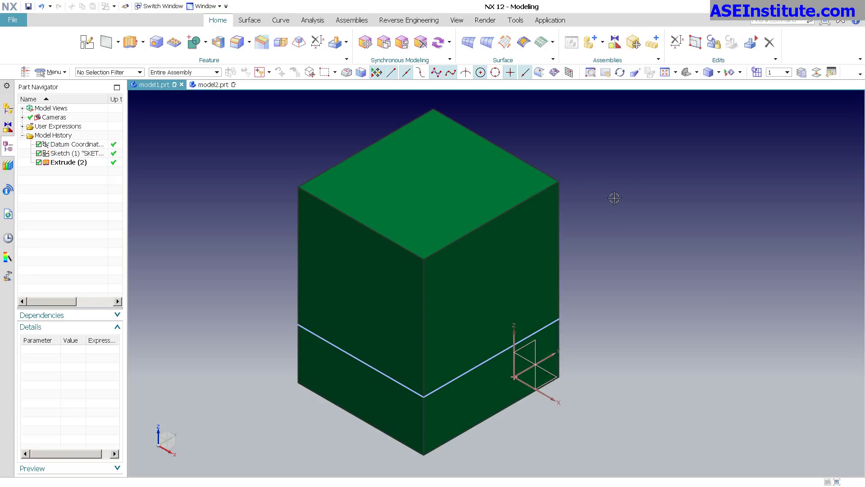
click(214, 84)
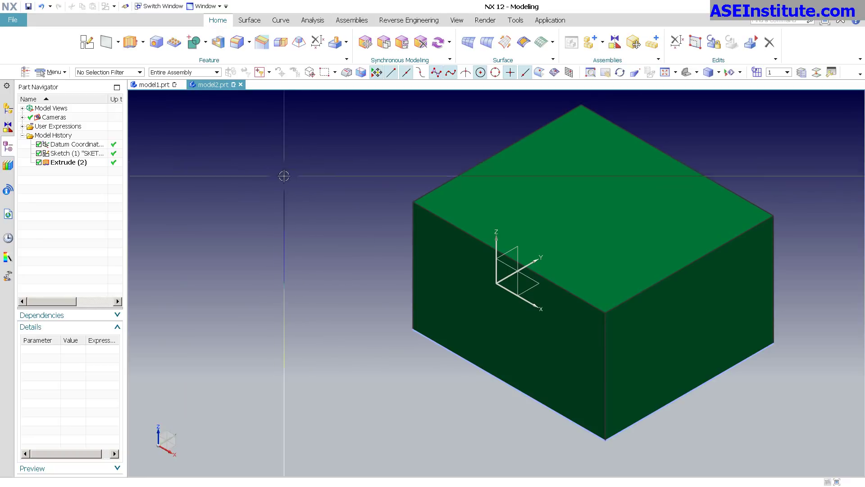
key(ctrl+j)
click(453, 192)
middle_click(452, 193)
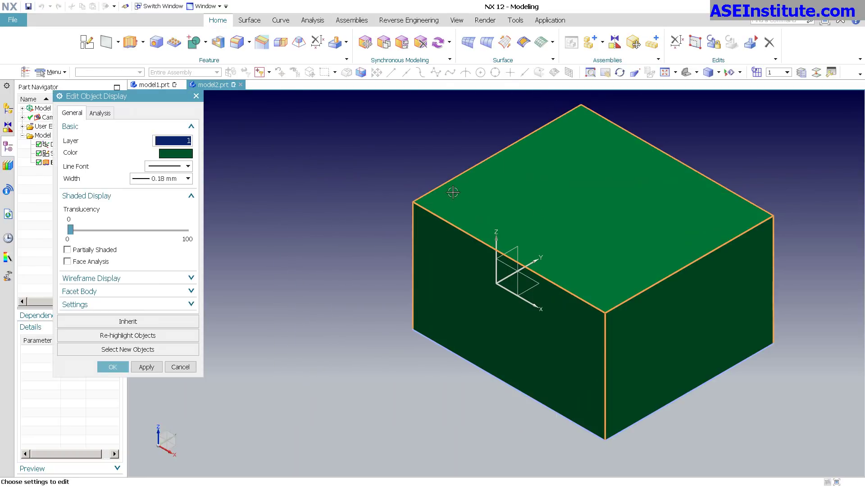
click(176, 154)
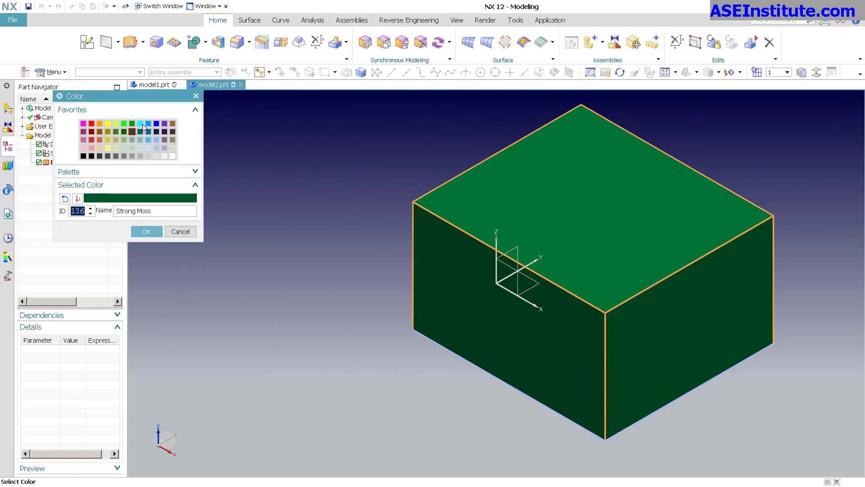
click(143, 125)
middle_click(347, 160)
middle_click(347, 161)
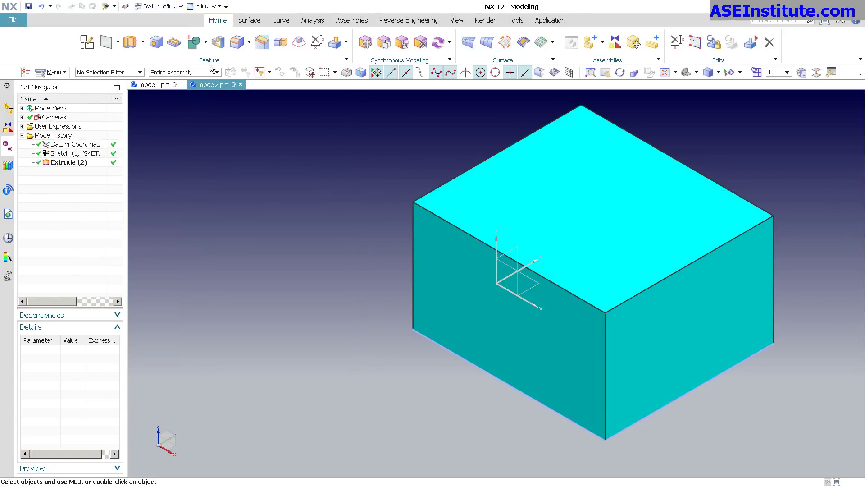
click(351, 20)
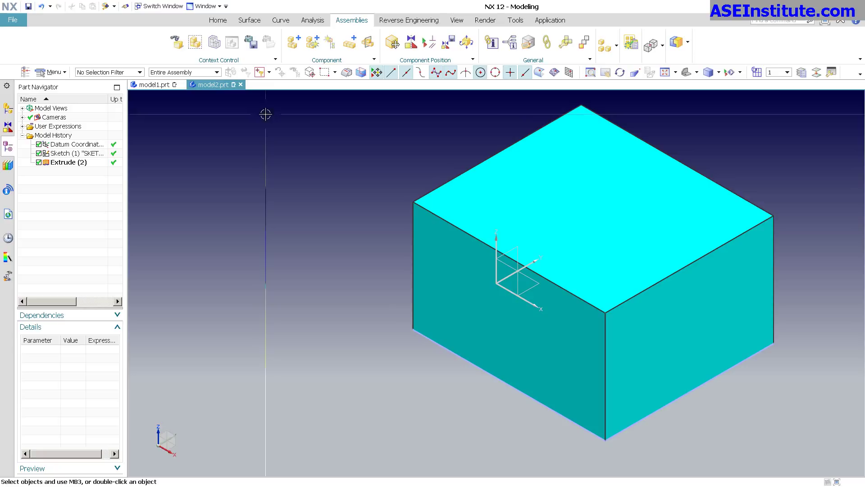
Create parent assembly assembly1.prt and place model1.prt's green block at the WCS beside the cyan block
click(328, 45)
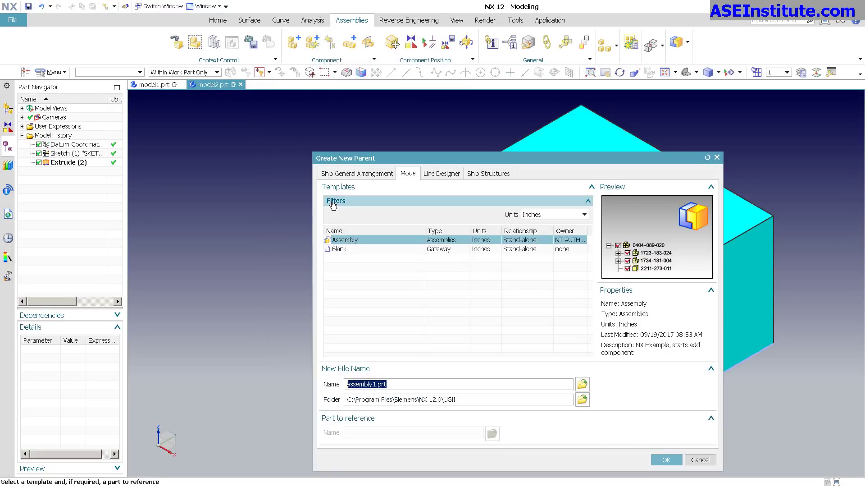
click(667, 459)
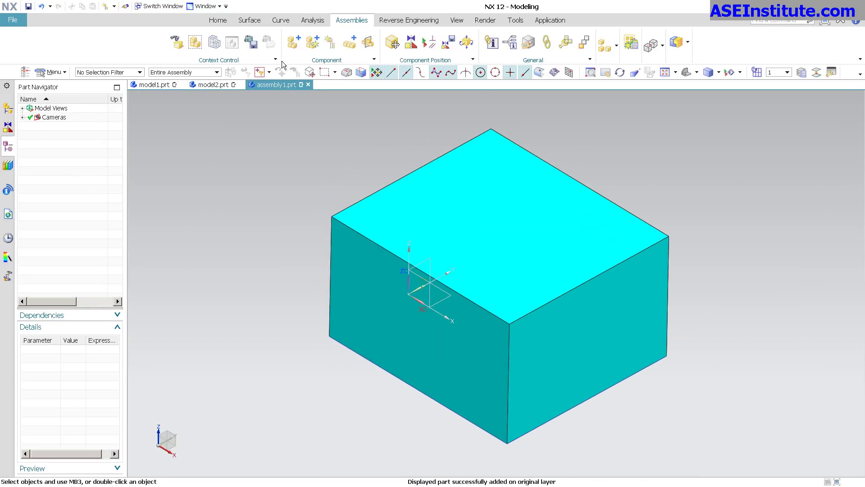
click(293, 42)
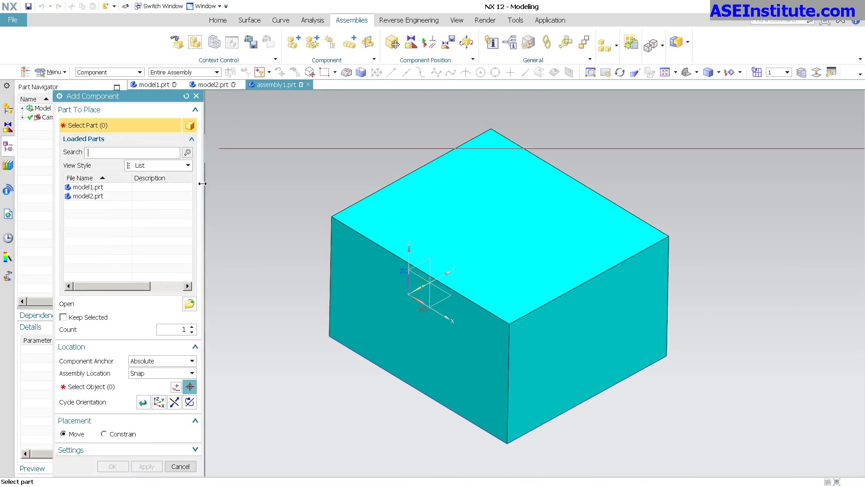
click(102, 187)
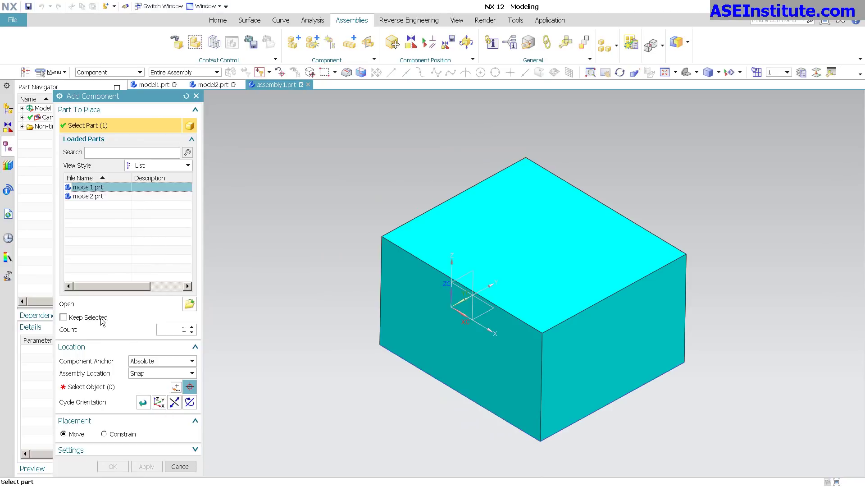
click(146, 359)
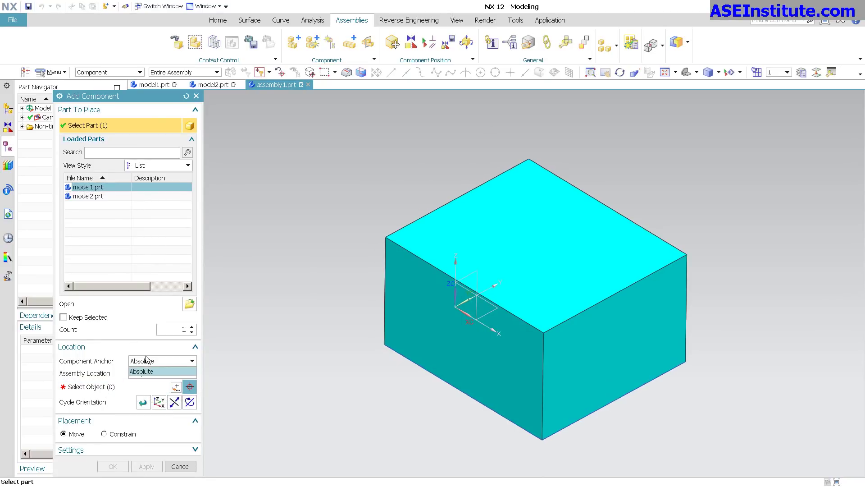
click(145, 373)
click(137, 409)
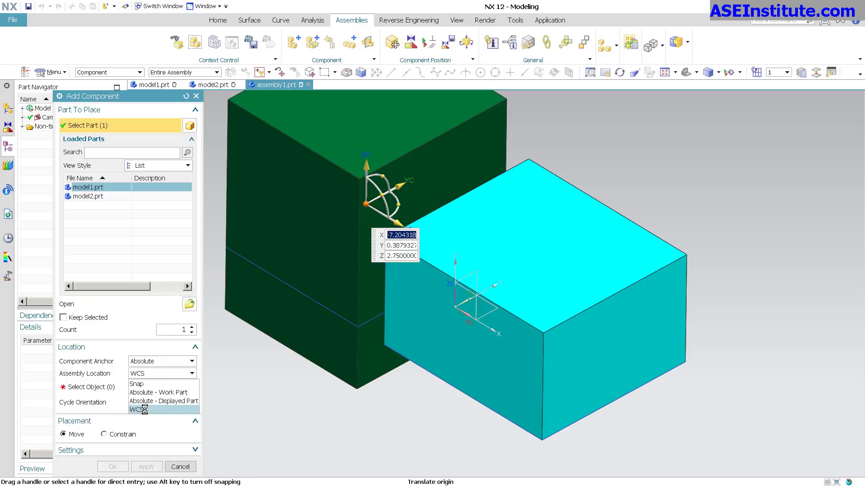
click(113, 466)
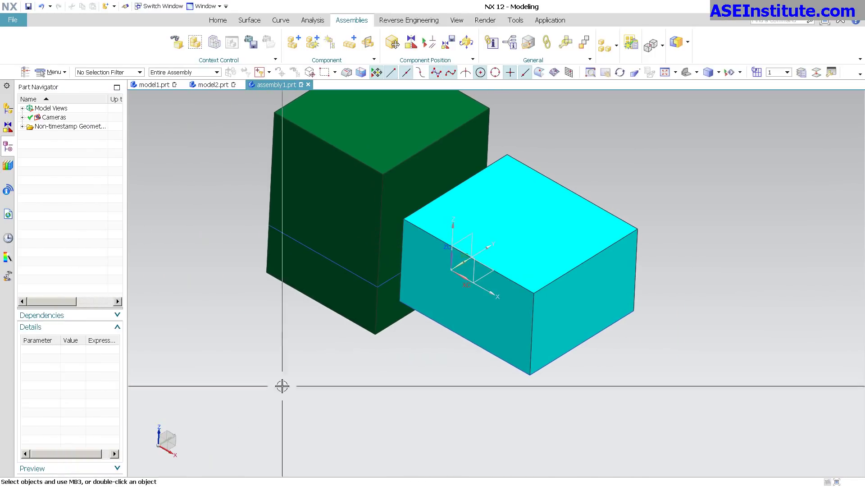
middle_drag(282, 384, 331, 286)
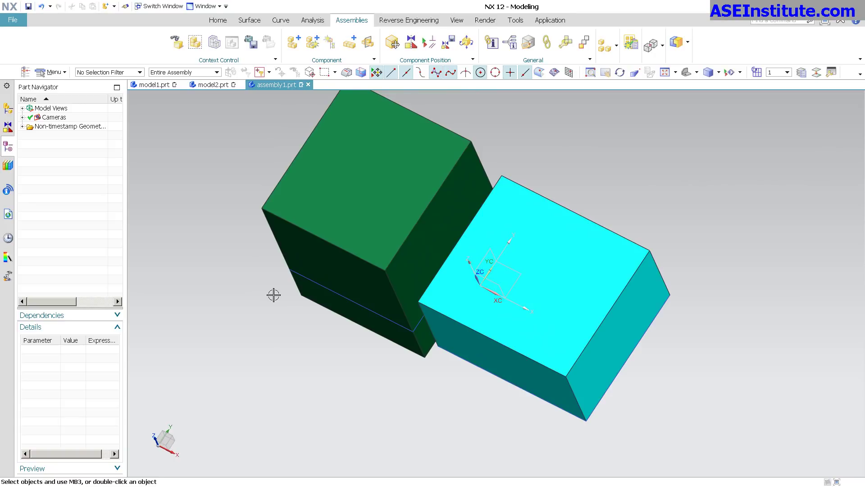
Split the graphics area into 2 tabbed groups with model1 showing in the left group
click(221, 8)
mouse_move(226, 49)
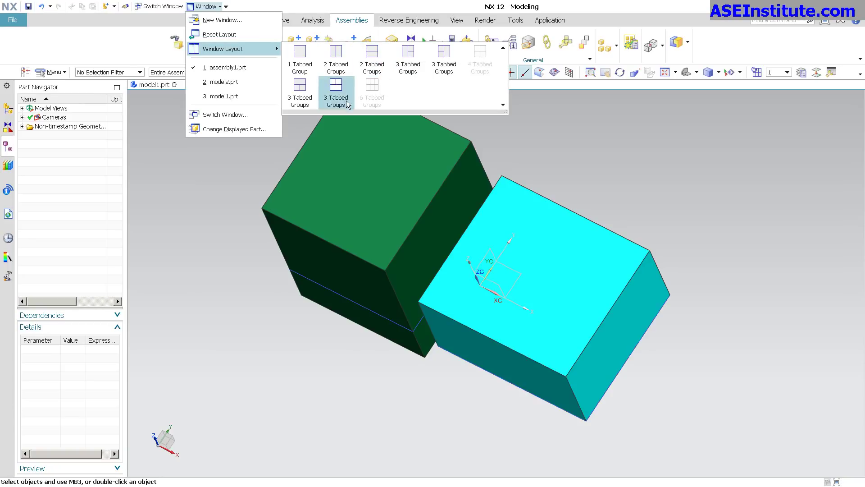
click(336, 56)
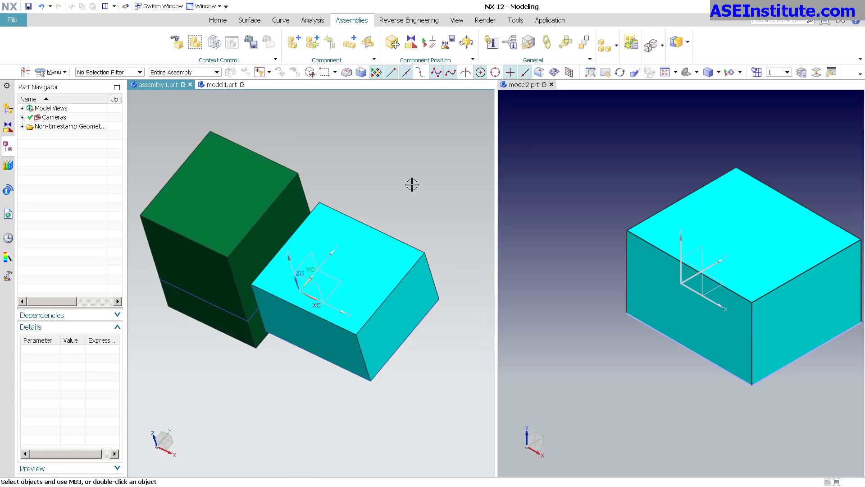
middle_drag(412, 184, 240, 134)
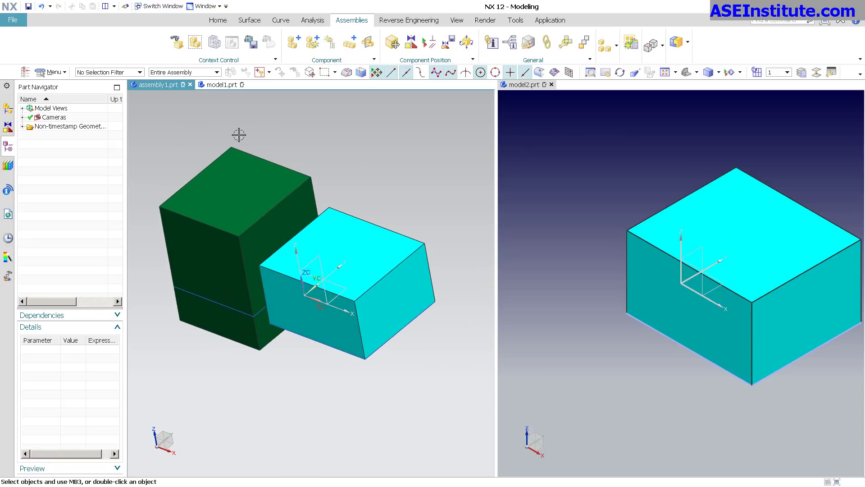
click(222, 85)
click(171, 86)
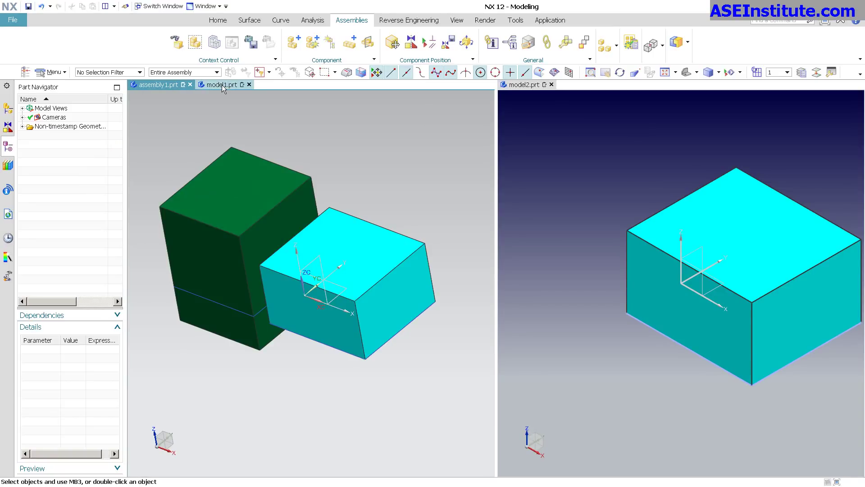
click(221, 84)
Rearrange the part windows into 3 tabbed groups
click(209, 7)
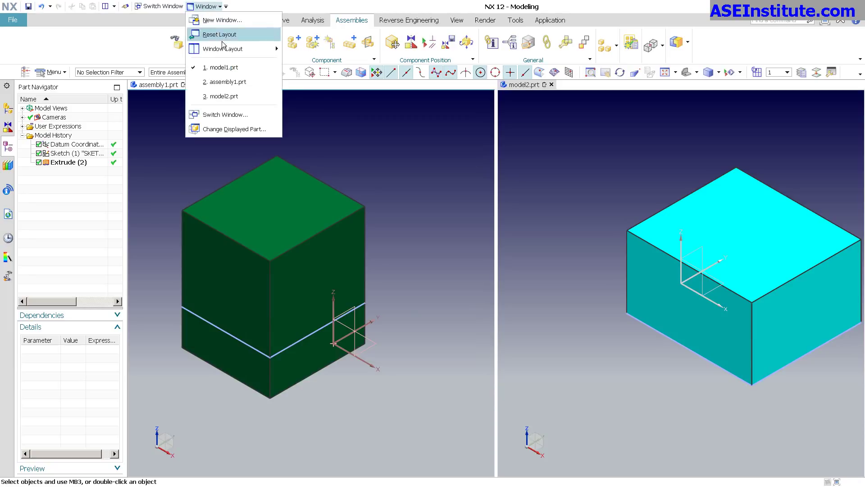
mouse_move(223, 50)
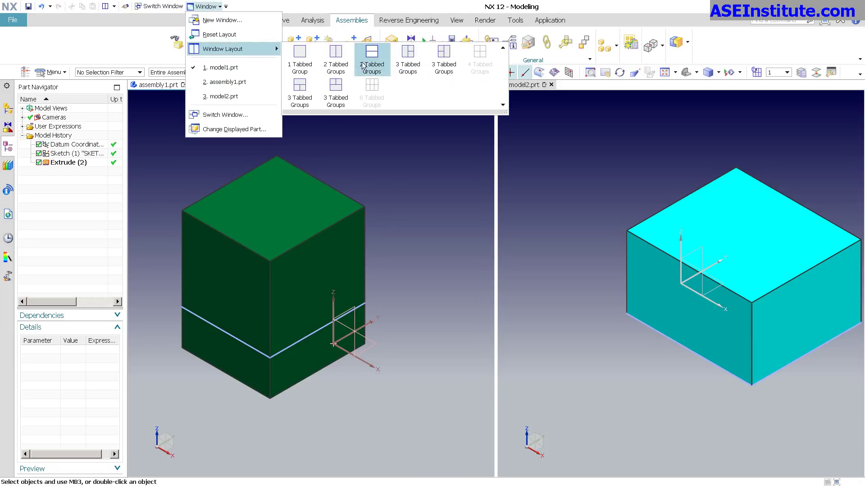
click(301, 89)
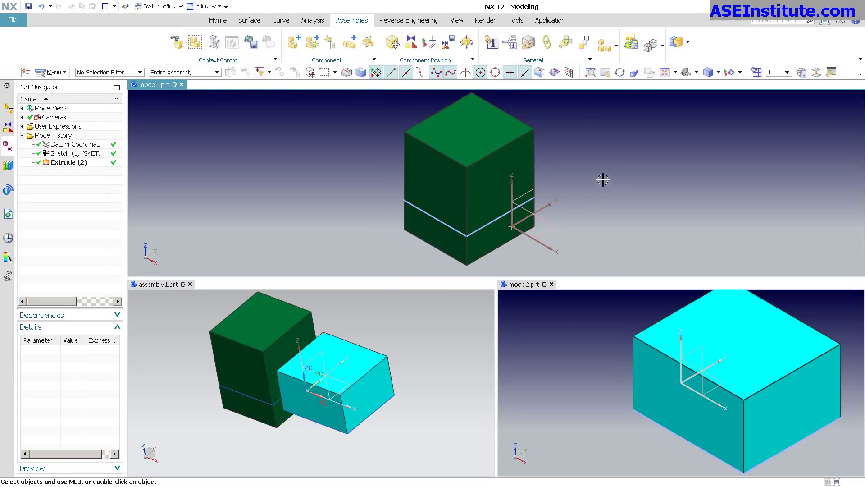
Change model2's Extrude (2) end distance from 6.9 to 11, making the cyan block a cube
click(414, 348)
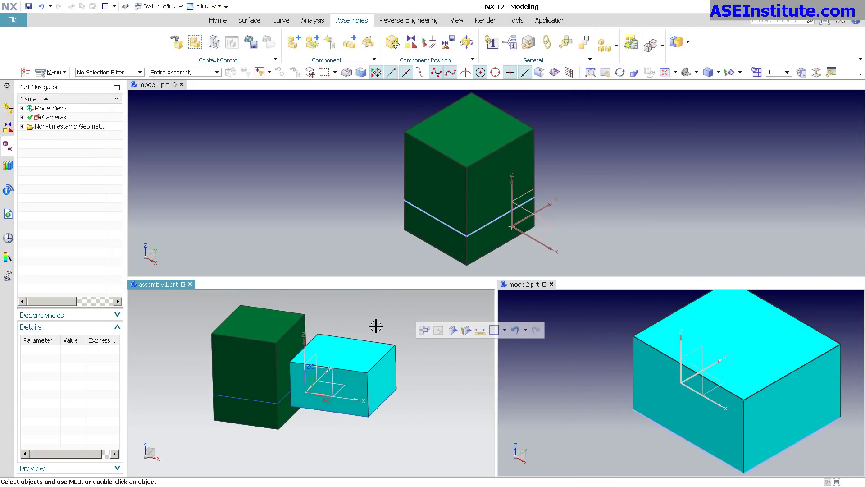
middle_drag(644, 367, 713, 352)
click(604, 380)
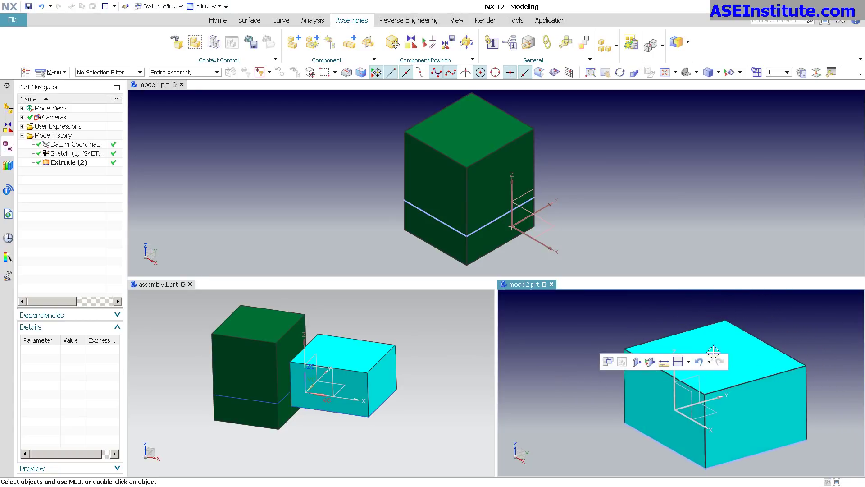
double_click(737, 341)
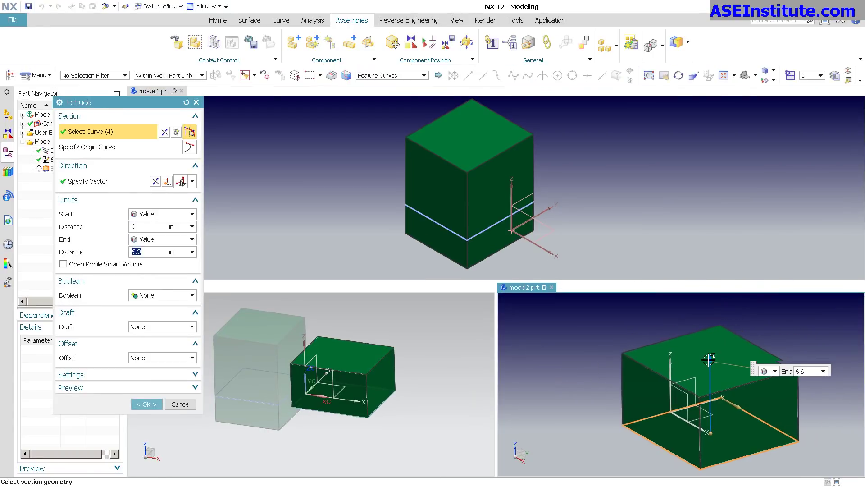
drag(709, 359, 739, 296)
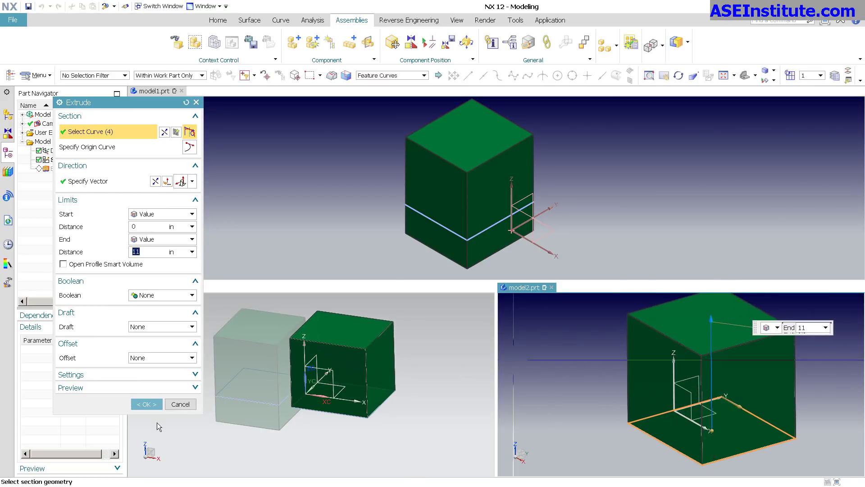
click(160, 404)
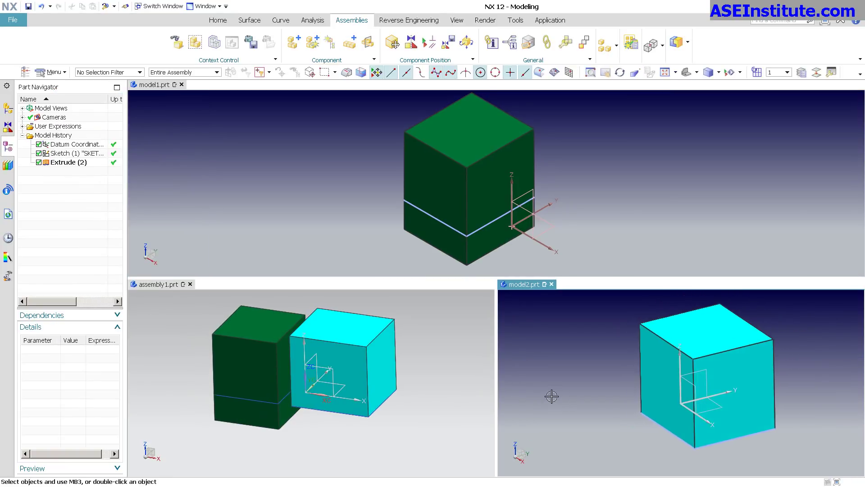
click(454, 409)
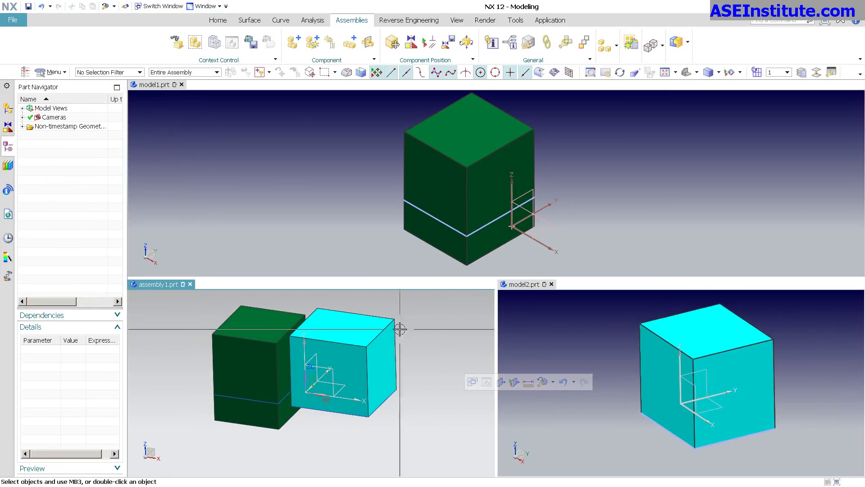
Maximize the model2-in-assembly view, then restore the tiled three-view layout
double_click(353, 309)
middle_drag(198, 378, 171, 291)
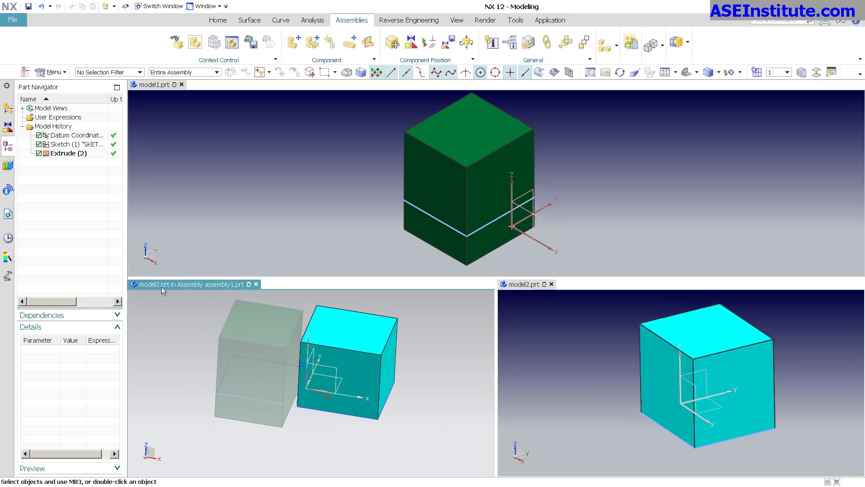
right_click(203, 285)
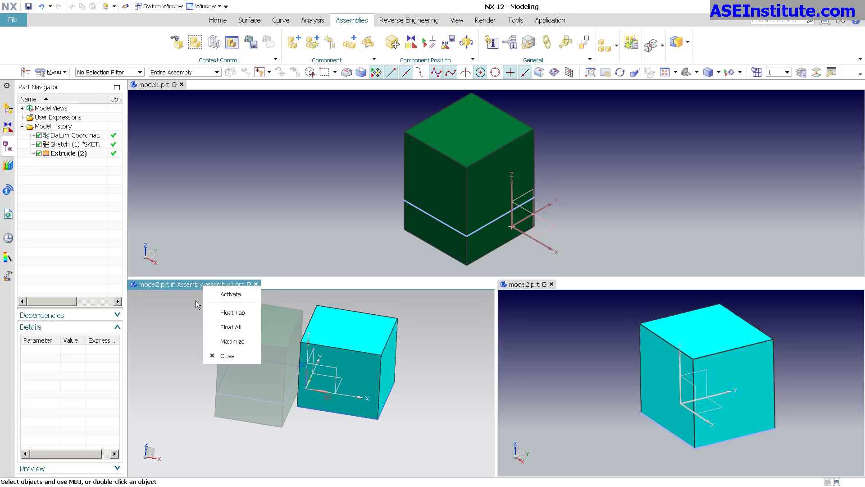
click(232, 341)
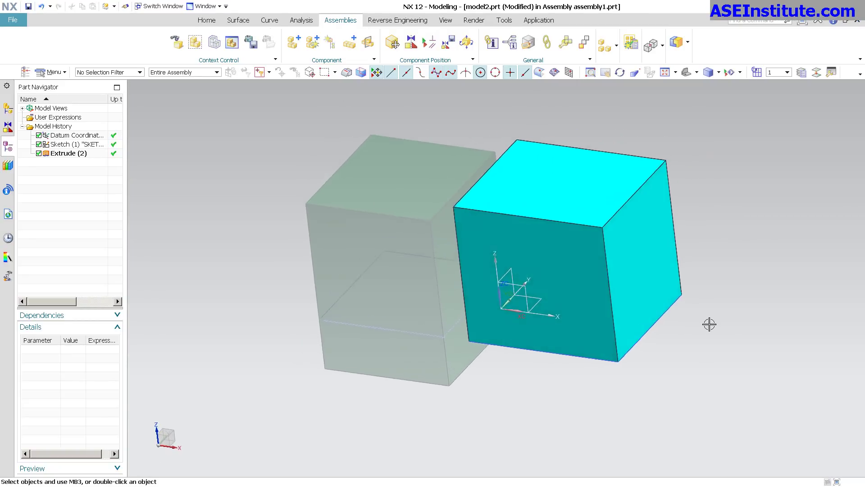
click(817, 72)
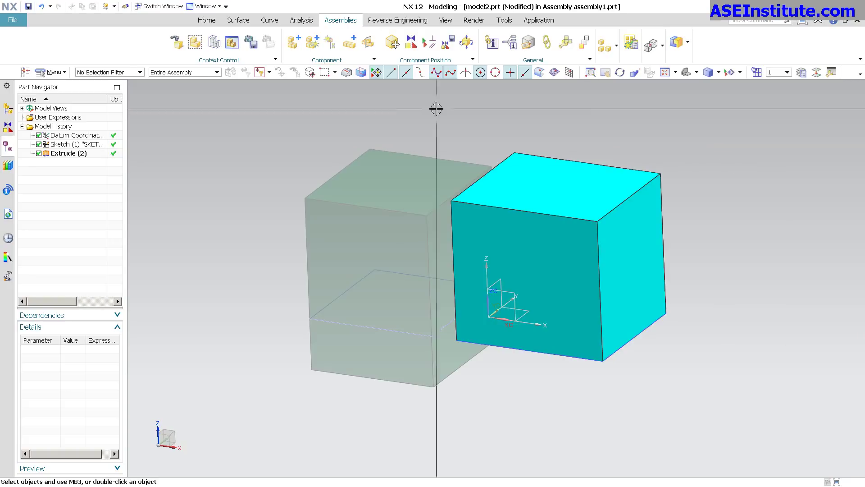
click(848, 22)
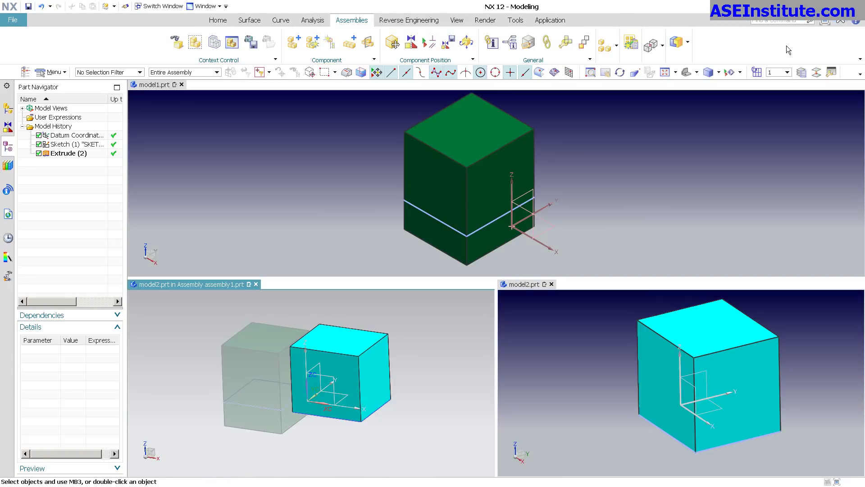
right_click(213, 287)
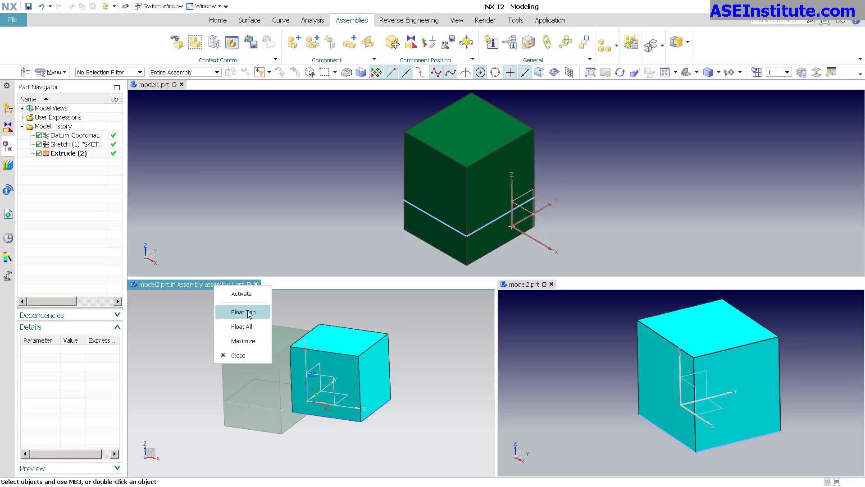
Float all part views into a separate window, dock the assembly view on top, and go full screen
click(247, 327)
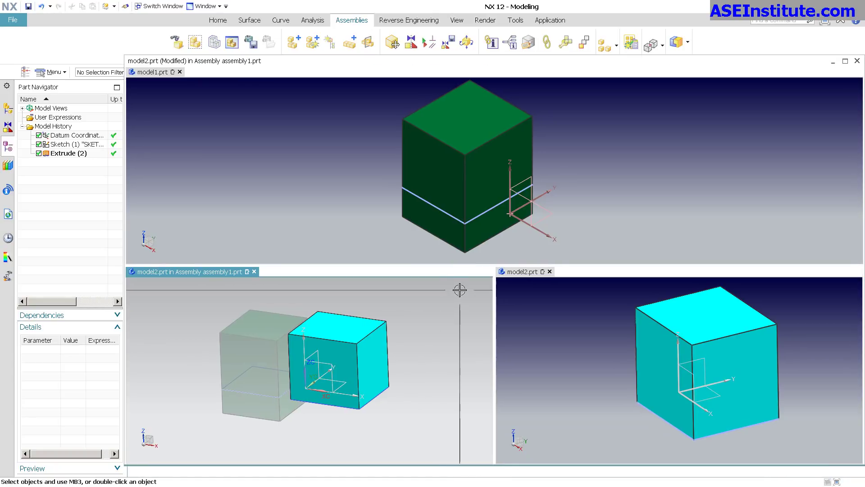
drag(220, 272, 446, 207)
drag(493, 160, 586, 168)
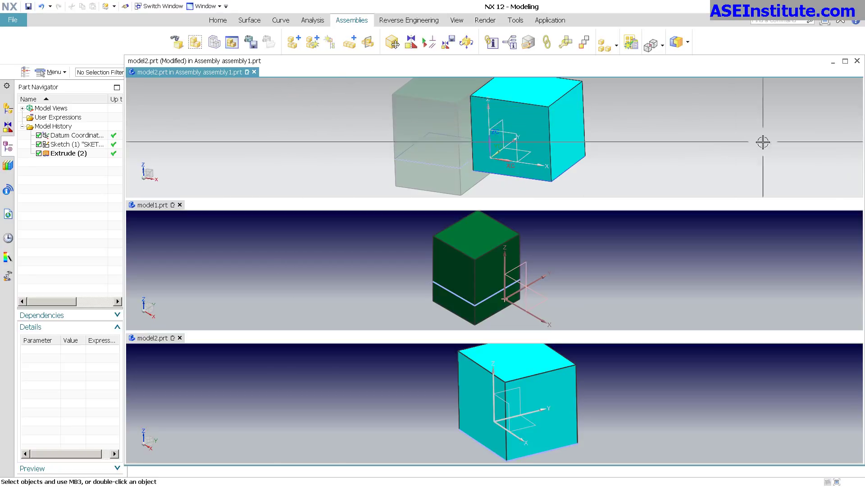
click(844, 61)
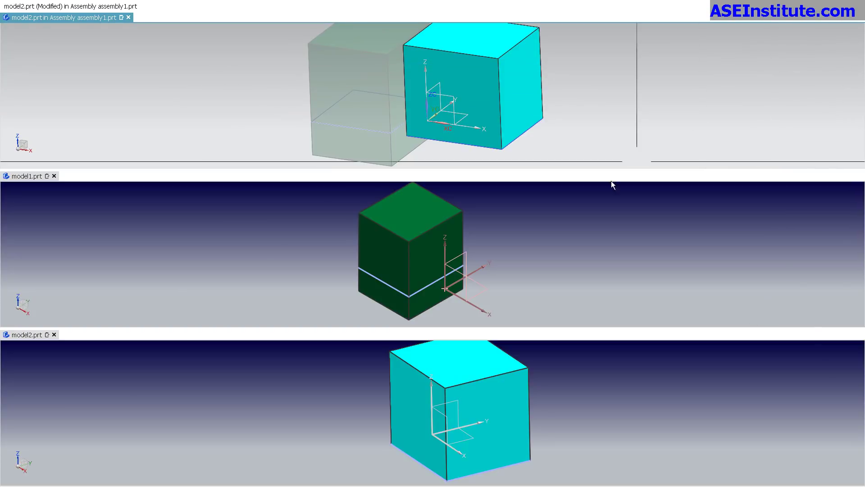
Set the green block's extrude end distance to 6.5 in
double_click(419, 209)
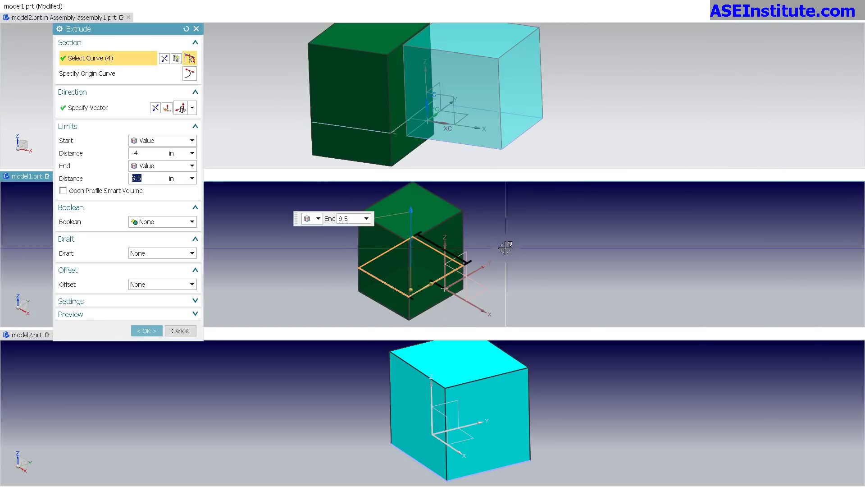
text(6.5)
key(Return)
click(147, 331)
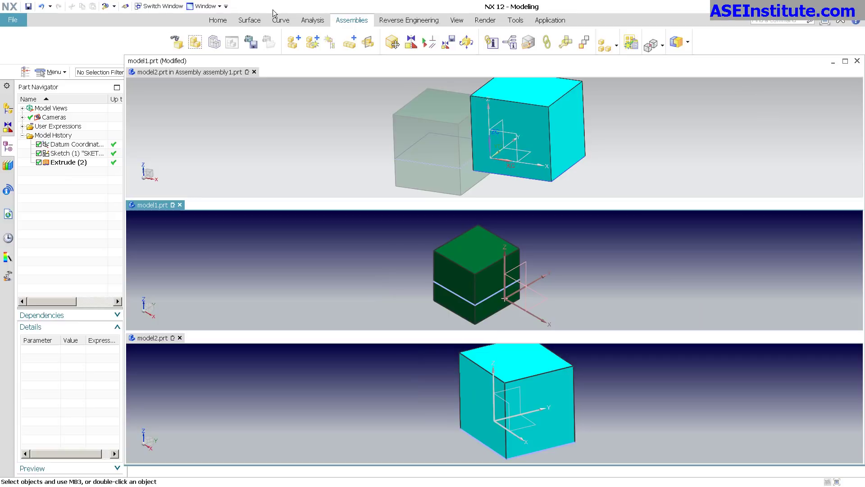
click(216, 9)
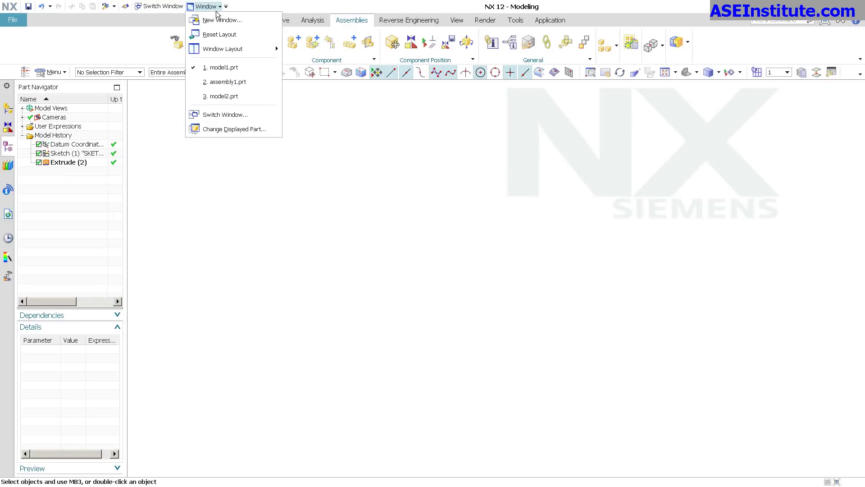
Reset the window layout to a single tabbed graphics area
click(295, 126)
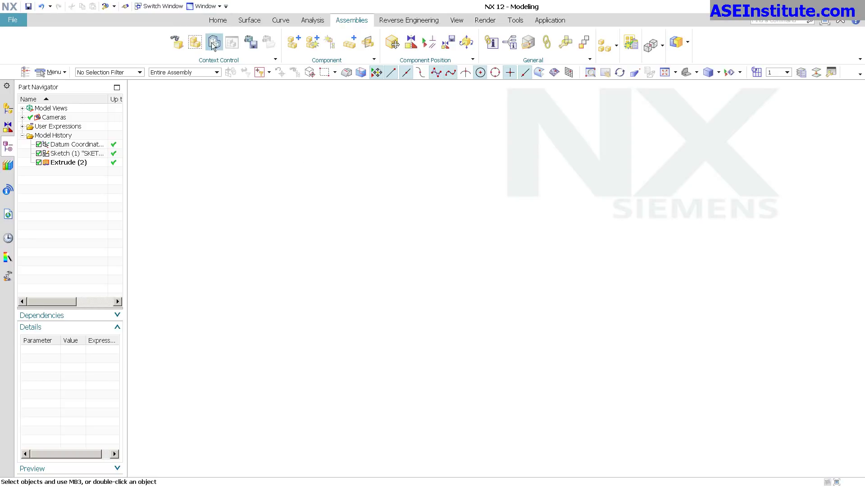
click(215, 9)
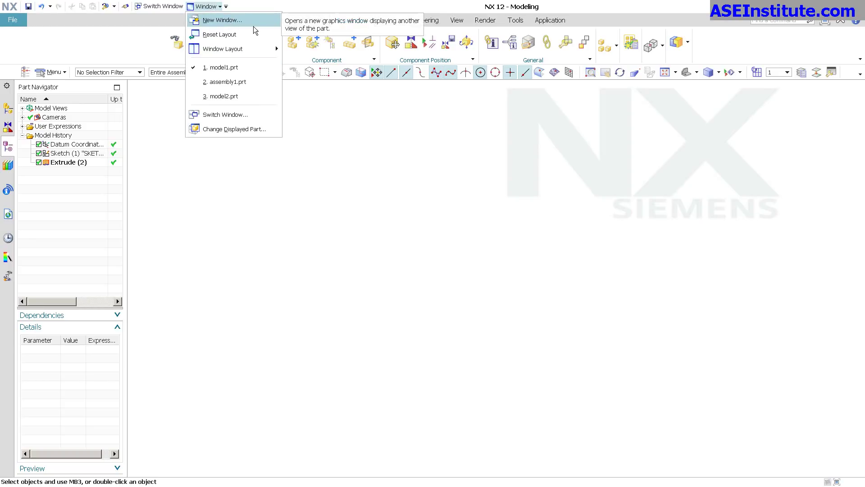
click(230, 37)
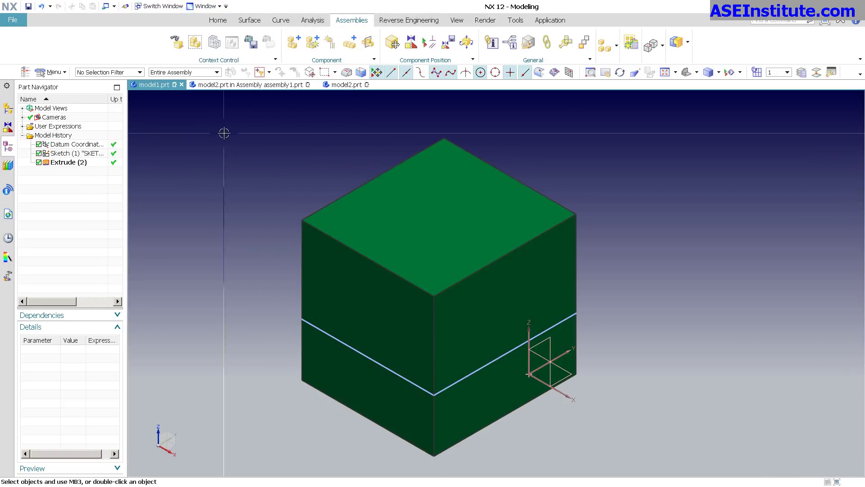
Show model2.prt, rotating, zooming and fitting the whole cyan cube in view
click(349, 85)
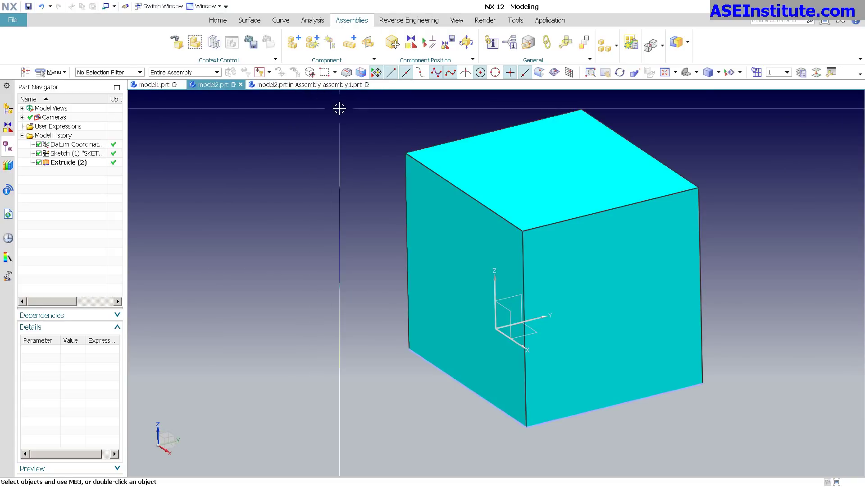
key(Home)
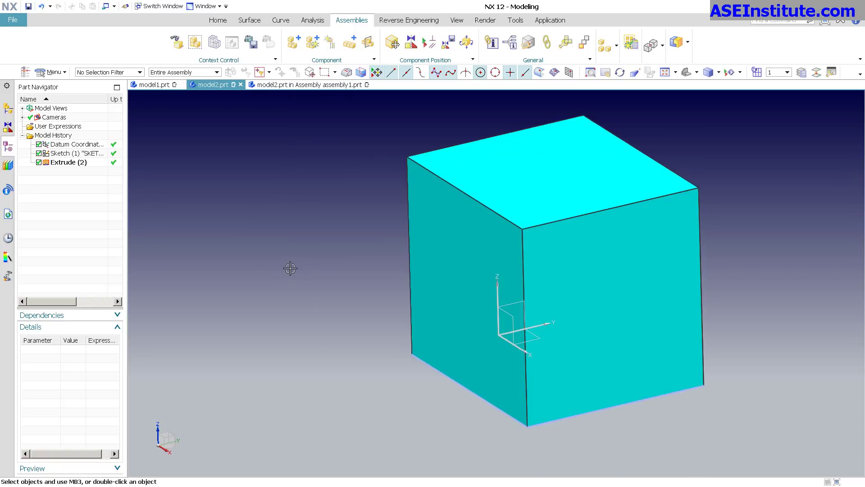
key(End)
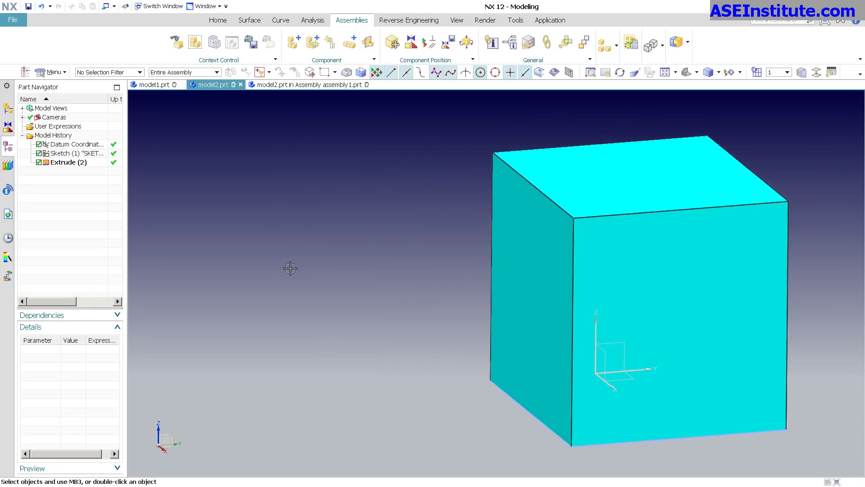
scroll(290, 269, up, 3)
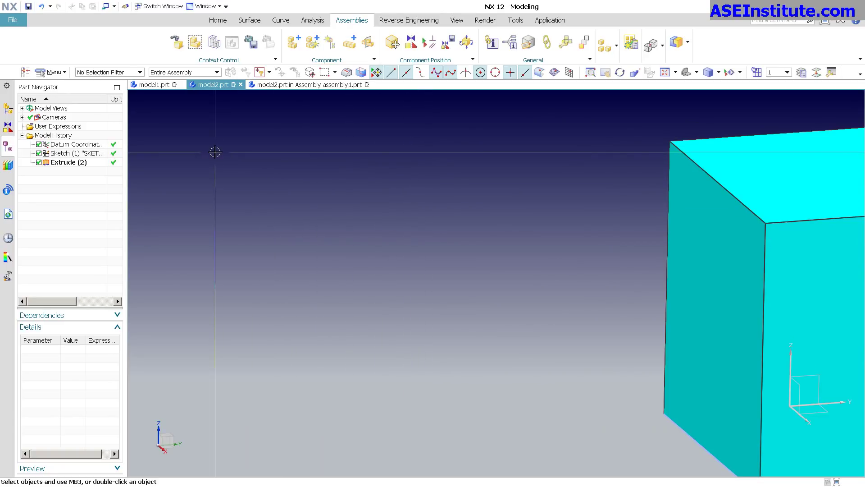
key(ctrl+f)
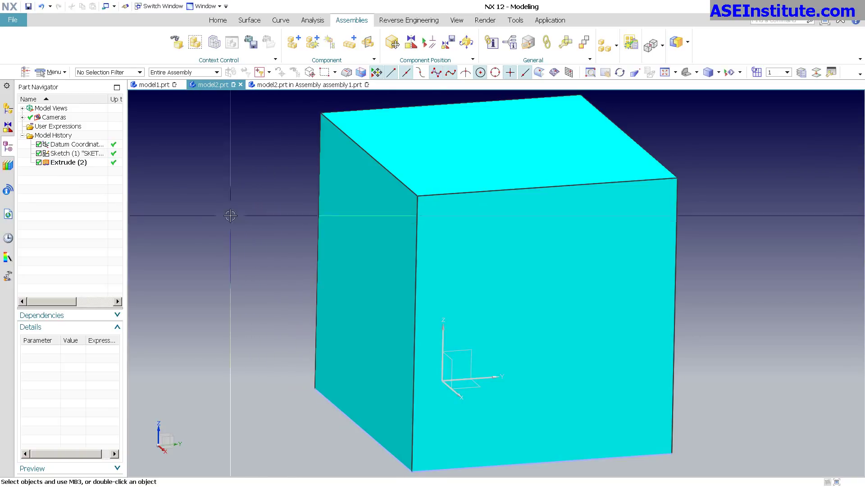
Select the cube's Extrude (2) feature, clear the selection, and bring up the Home commands
click(399, 235)
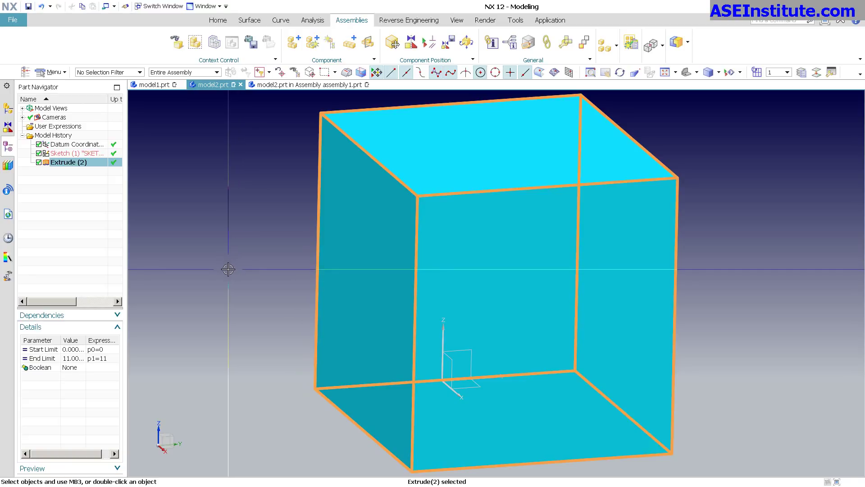
key(Escape)
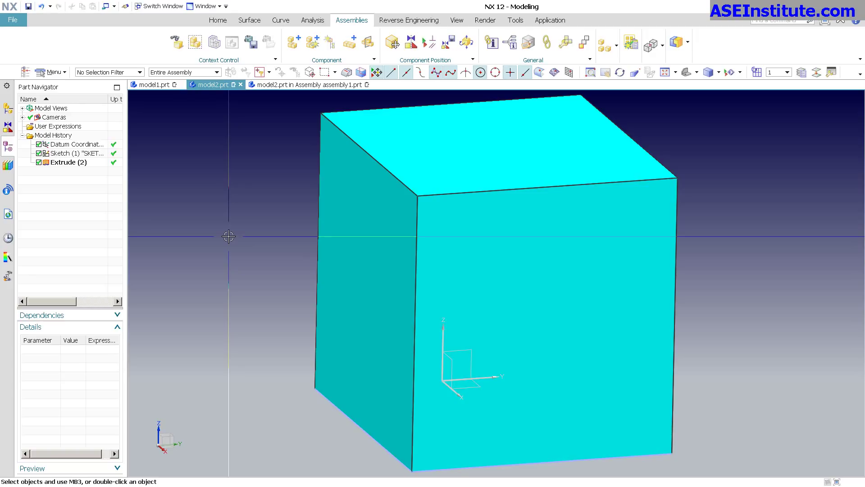
click(217, 20)
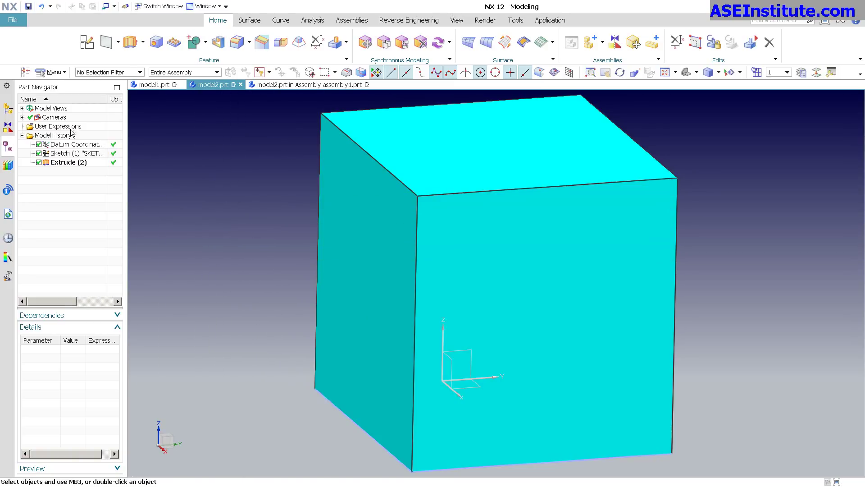
Turn off Timestamp Order in the Part Navigator and expand then collapse the Cameras list
right_click(41, 190)
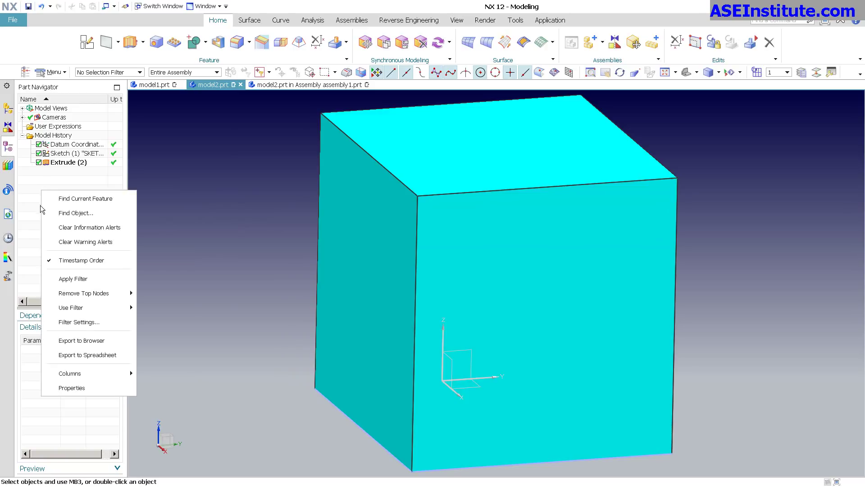
click(63, 261)
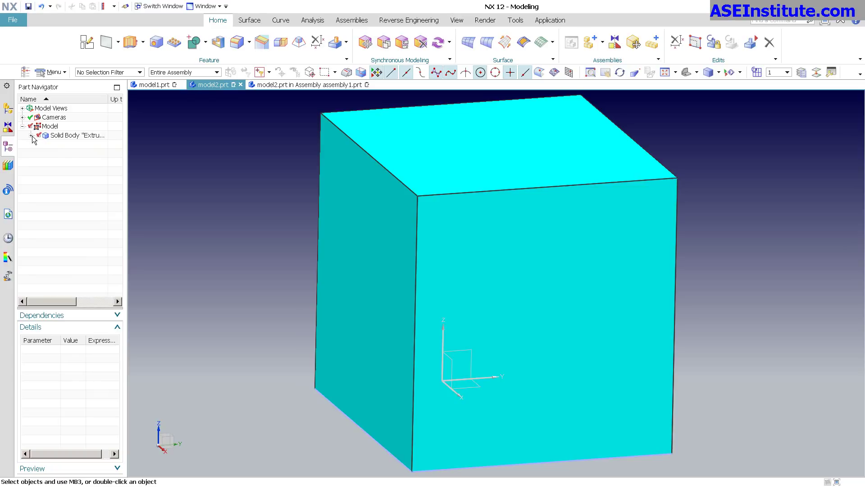
click(22, 118)
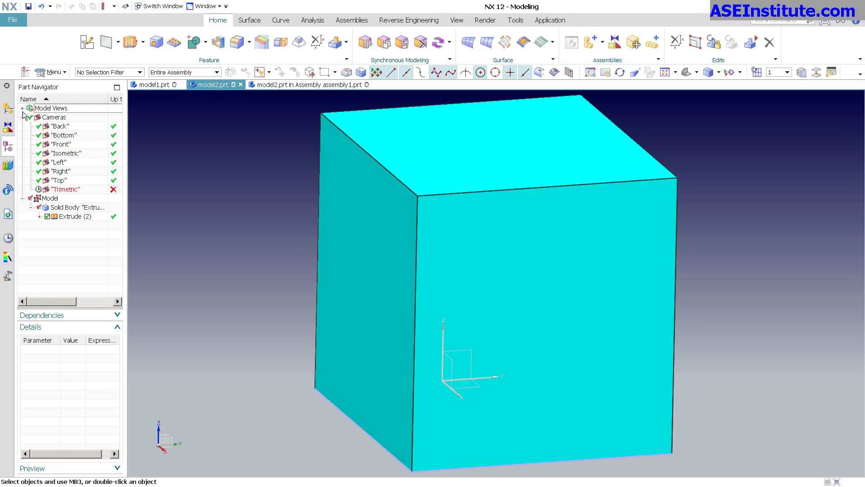
click(22, 117)
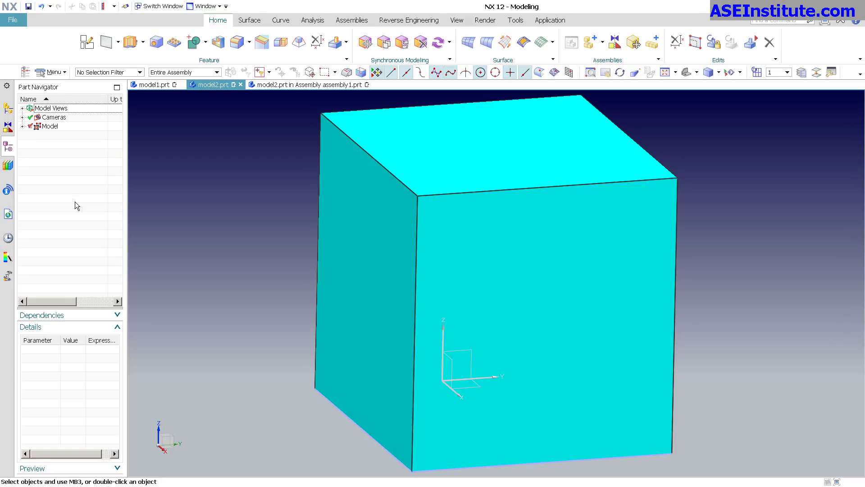
right_click(255, 218)
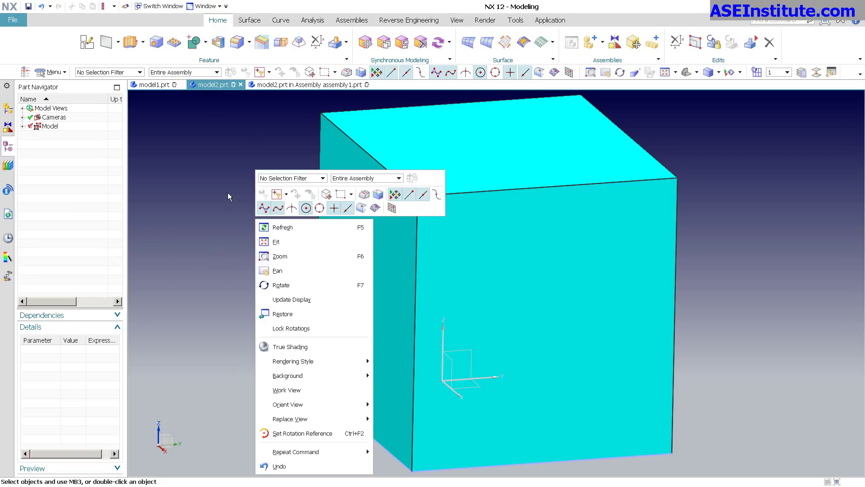
click(215, 195)
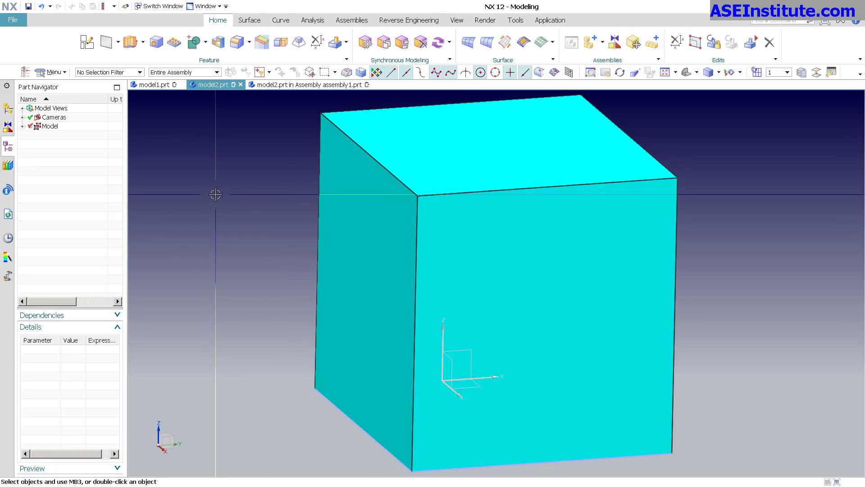
Show assembly1's widened Assembly Navigator and make assembly1 the work part
key(ctrl+Tab)
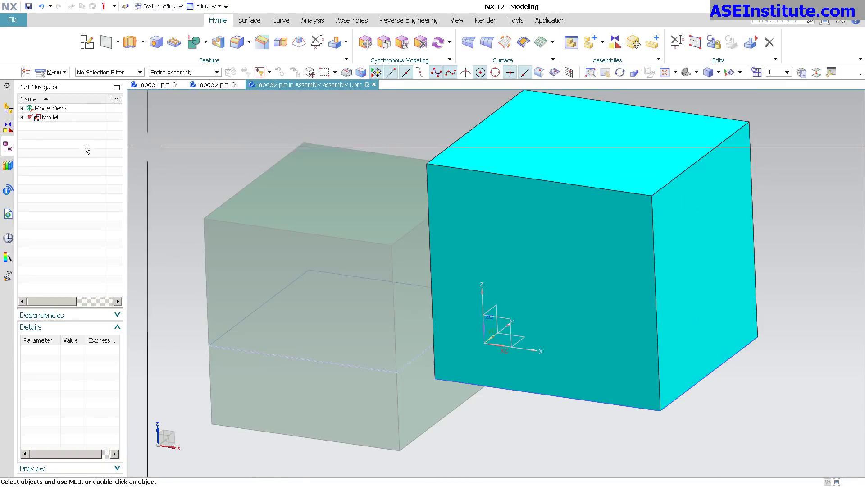
click(9, 111)
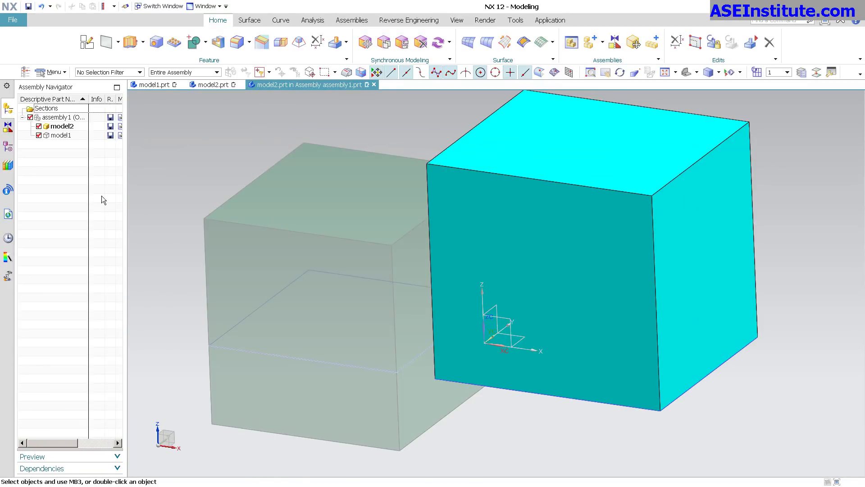
drag(126, 192, 239, 208)
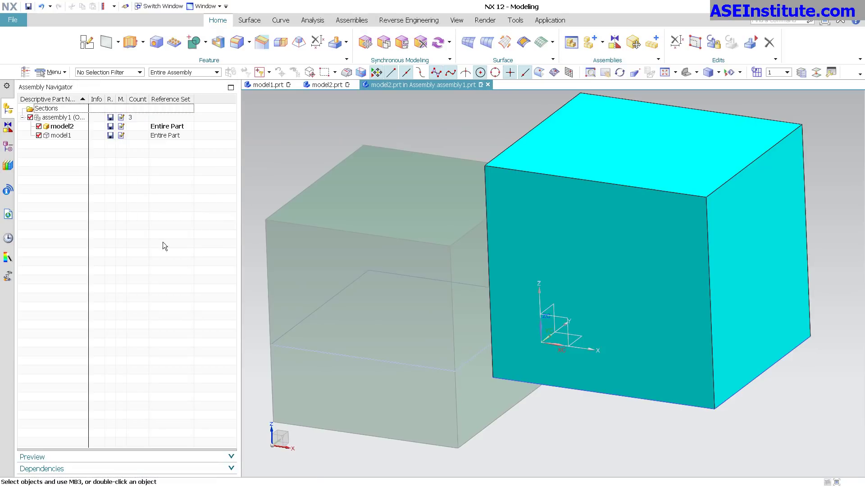
double_click(57, 117)
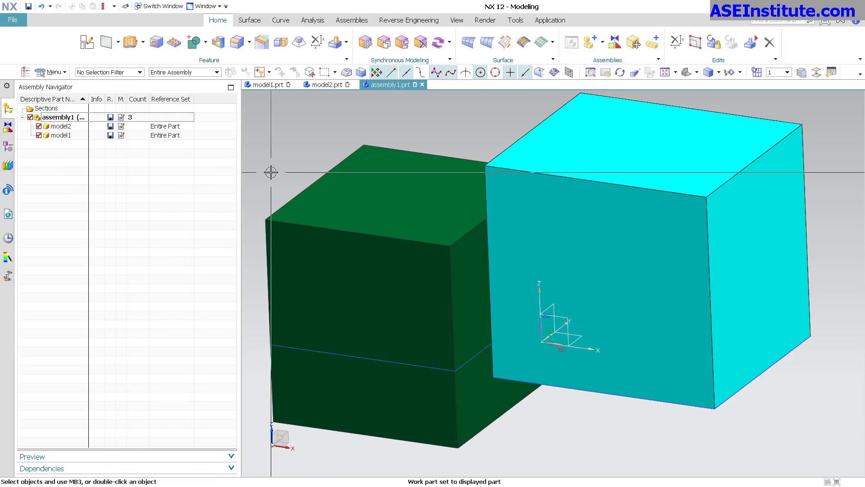
Check the assembly1 and model2 component context menus, then select the green block
right_click(65, 119)
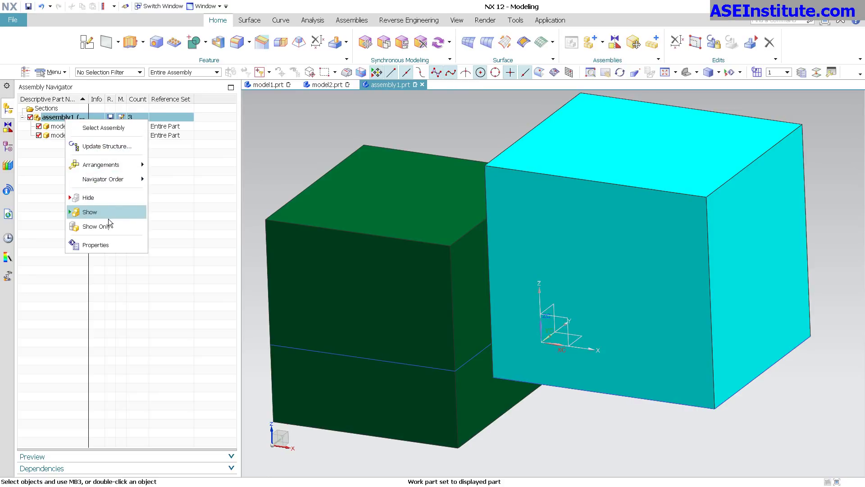
click(40, 209)
right_click(65, 127)
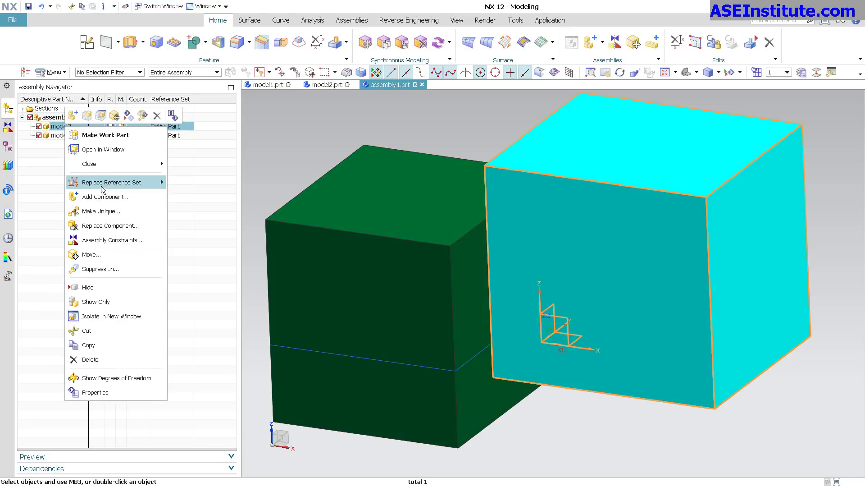
mouse_move(93, 184)
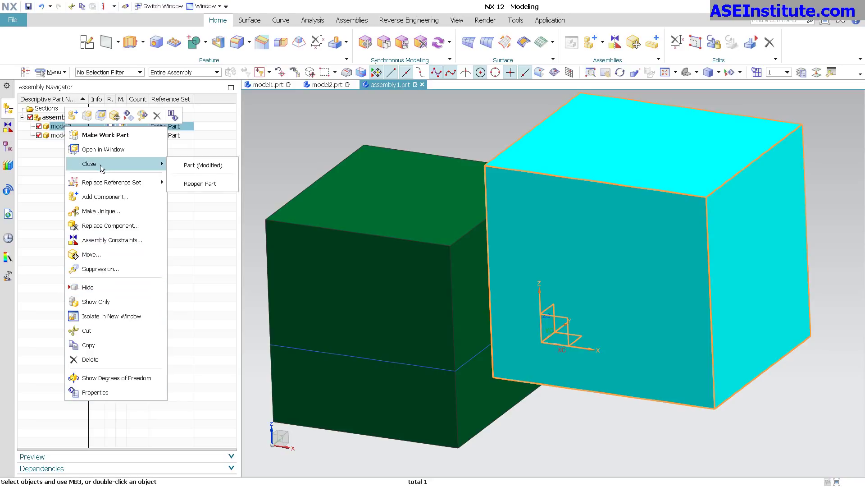
click(301, 136)
click(367, 181)
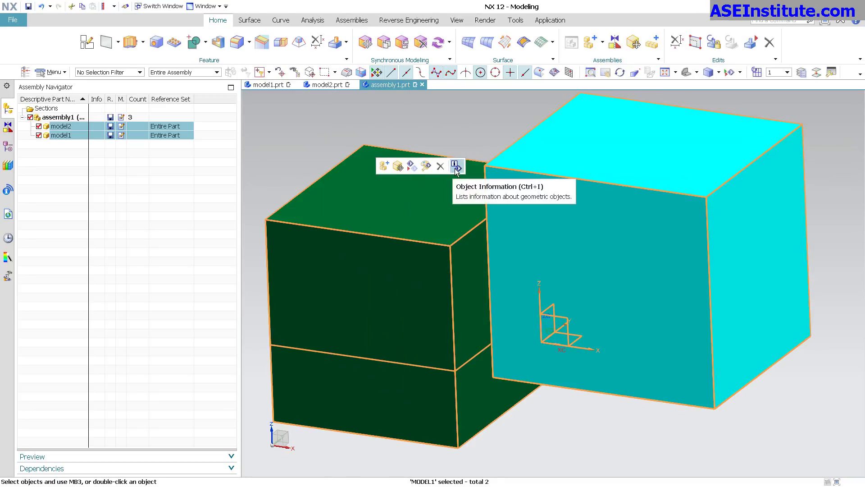
key(Escape)
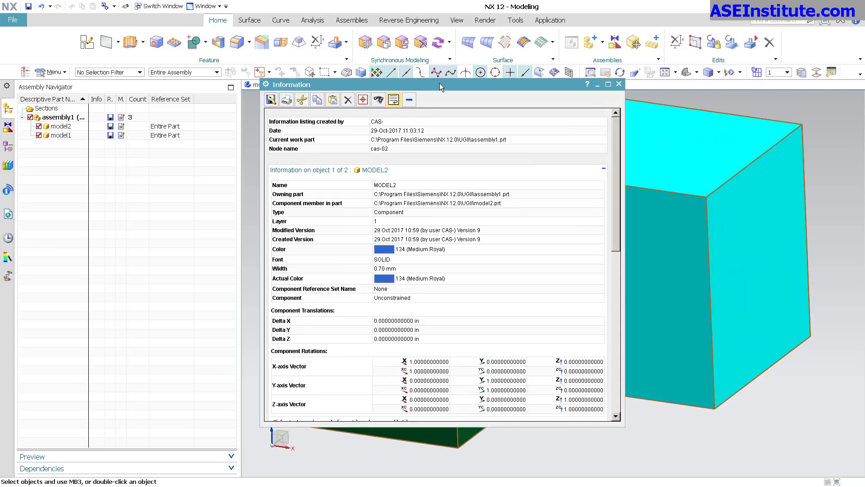
drag(440, 87, 398, 52)
drag(583, 392, 686, 448)
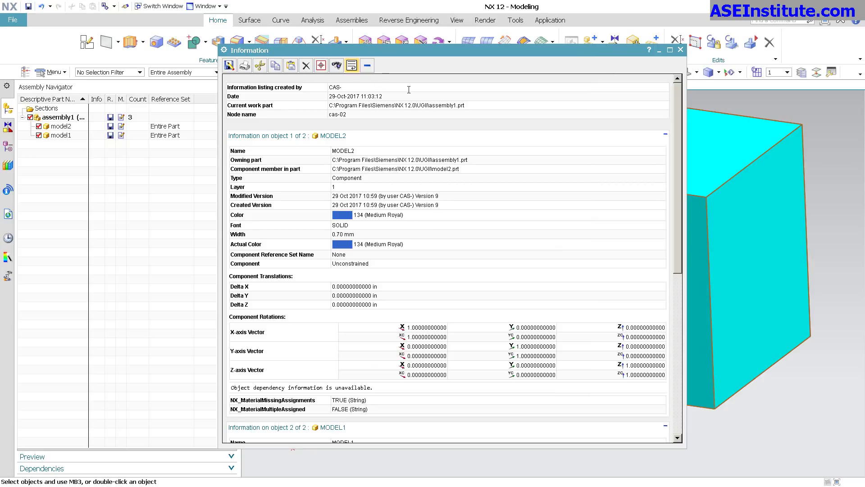
scroll(465, 215, down, 10)
scroll(496, 208, up, 10)
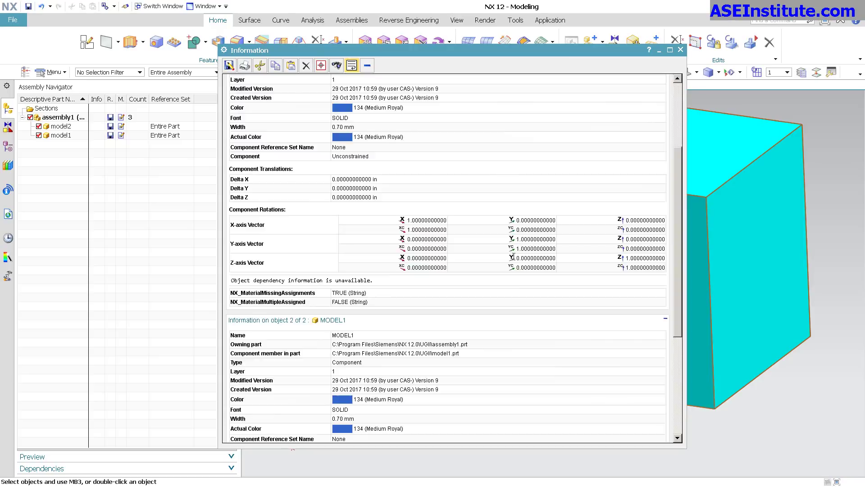
click(681, 49)
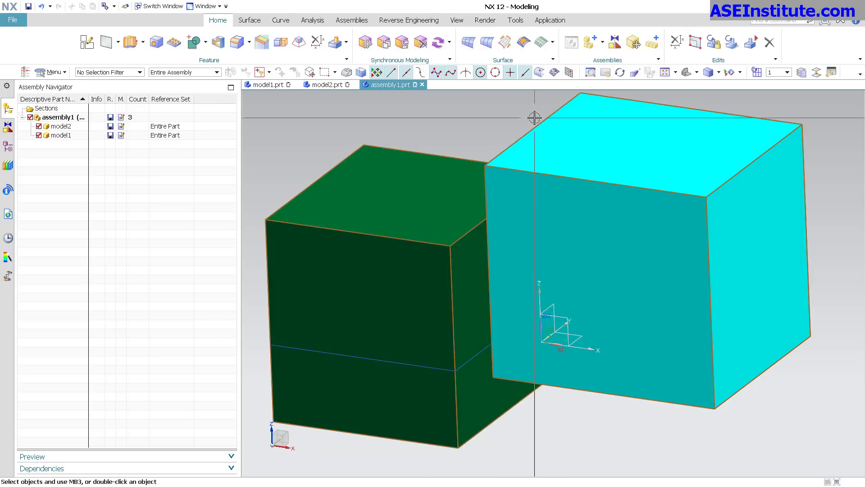
Browse the Tools and Surface commands, starting and cancelling a Section Surface
click(516, 19)
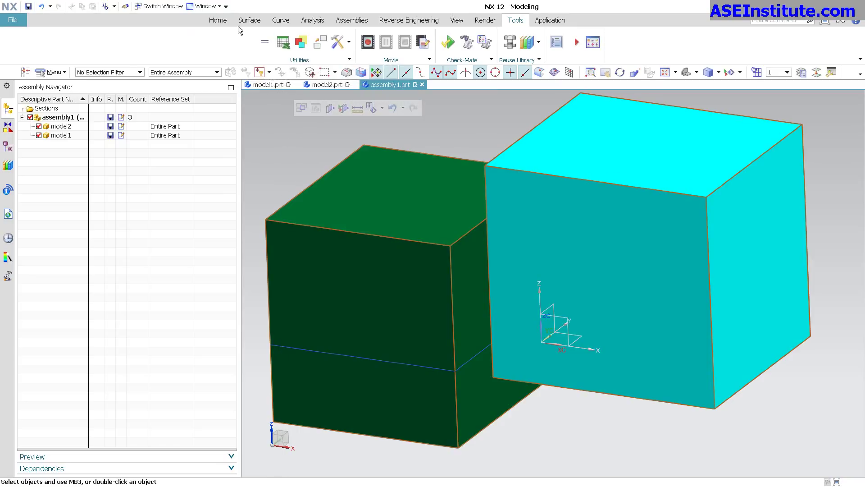
click(217, 20)
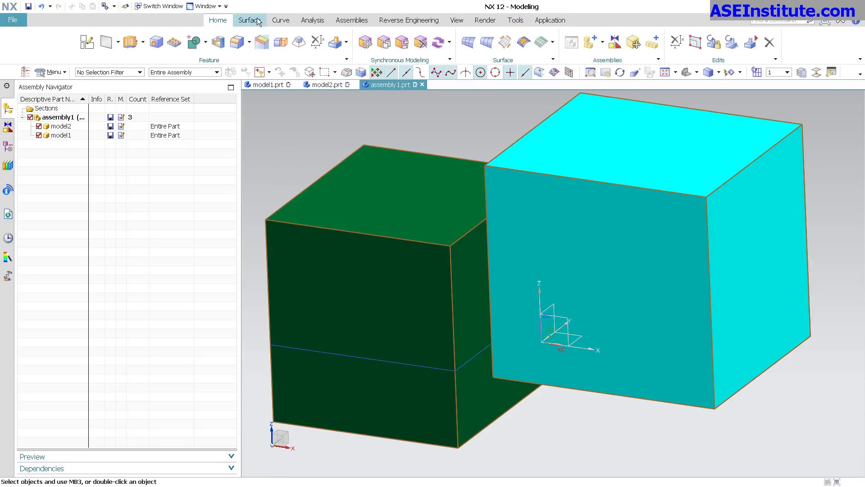
click(239, 22)
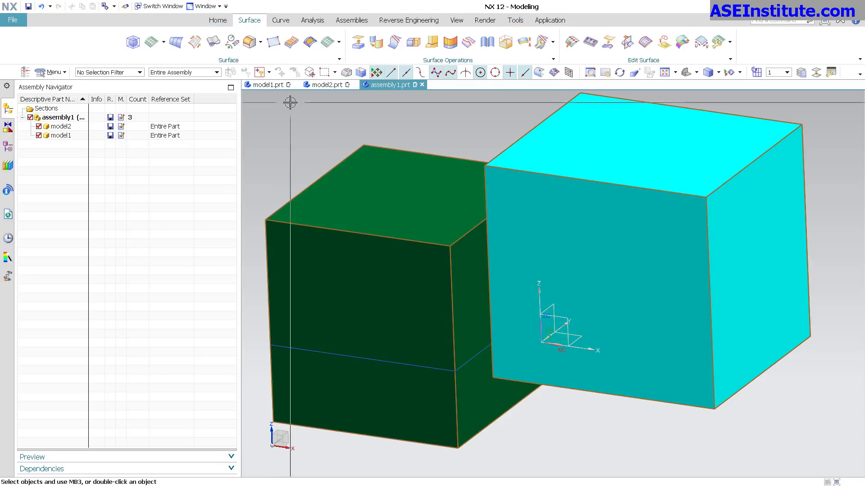
click(231, 43)
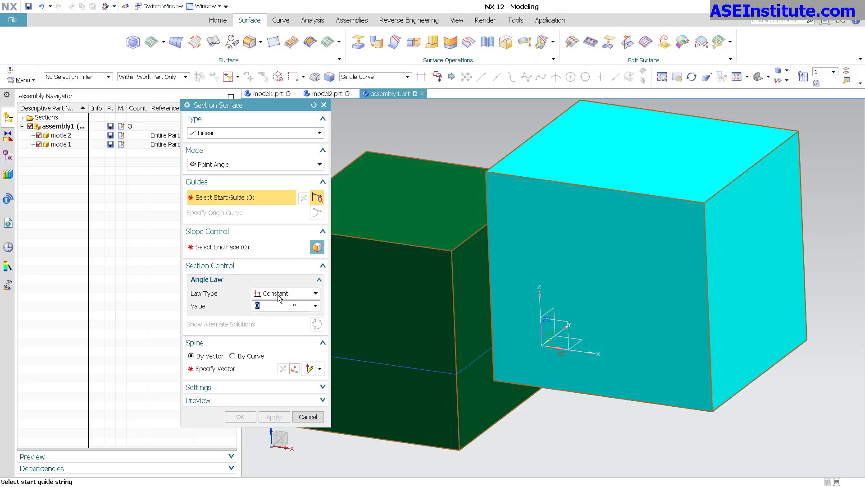
click(308, 415)
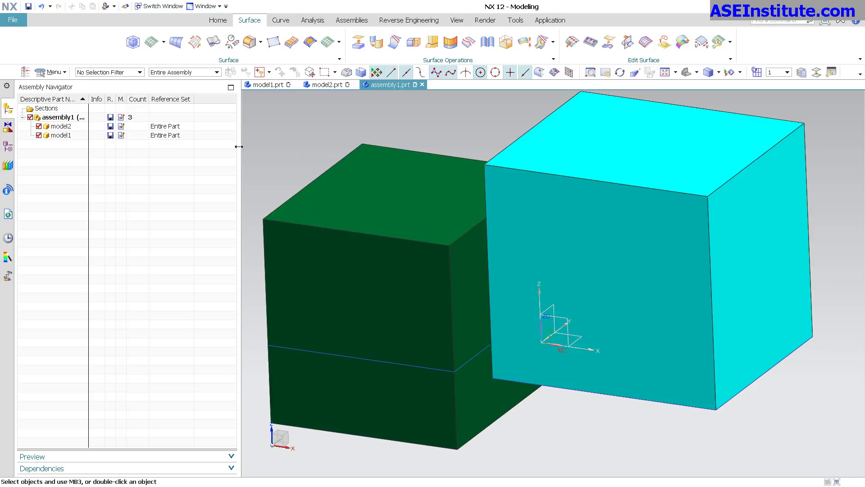
Narrow the assembly navigator and cycle through the model2, model1 and assembly1 windows
drag(240, 146, 162, 180)
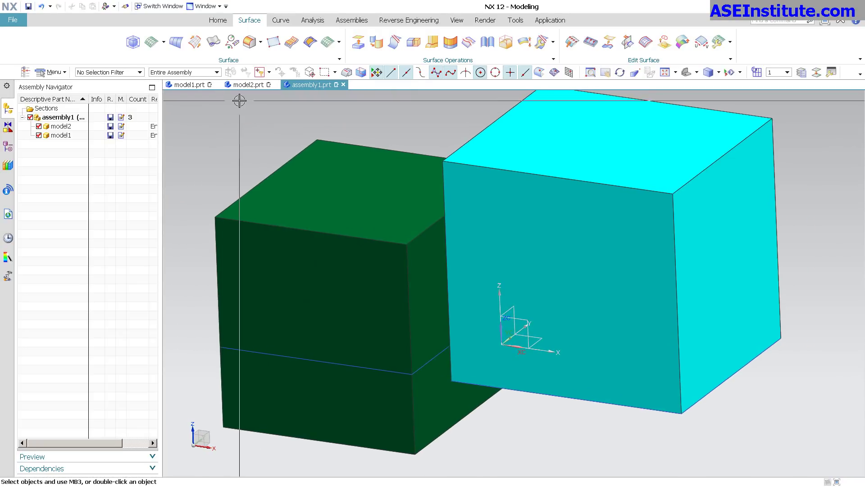
click(243, 86)
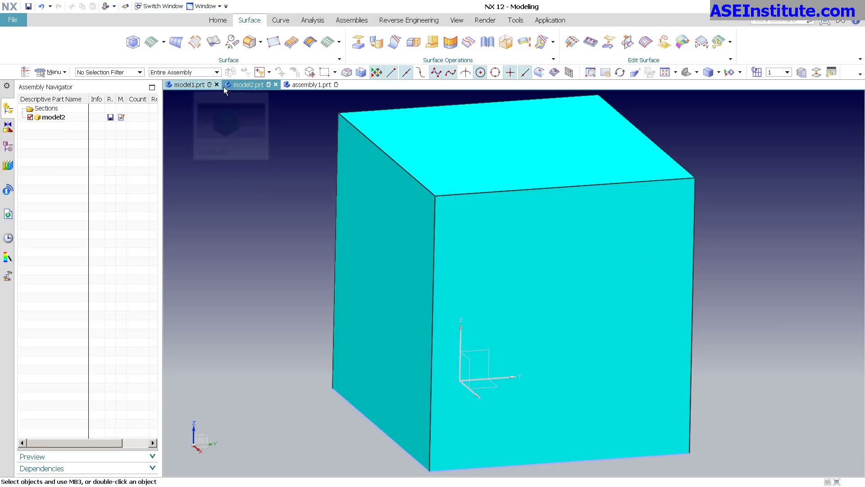
click(249, 85)
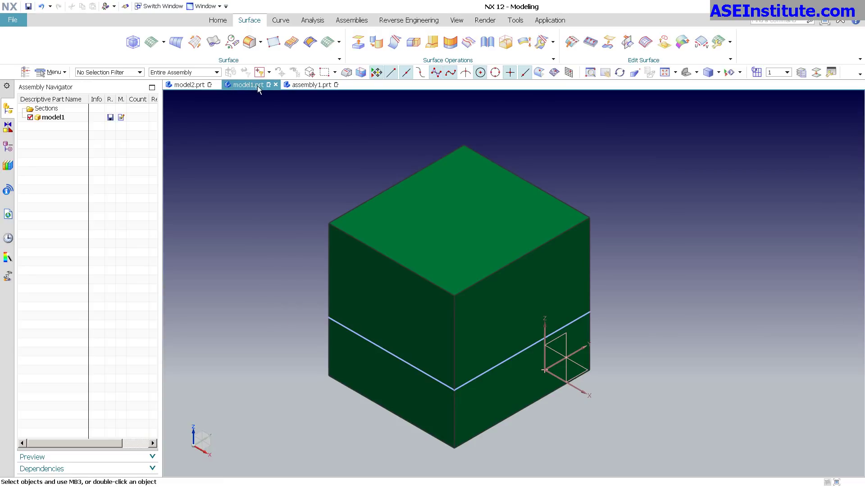
click(310, 84)
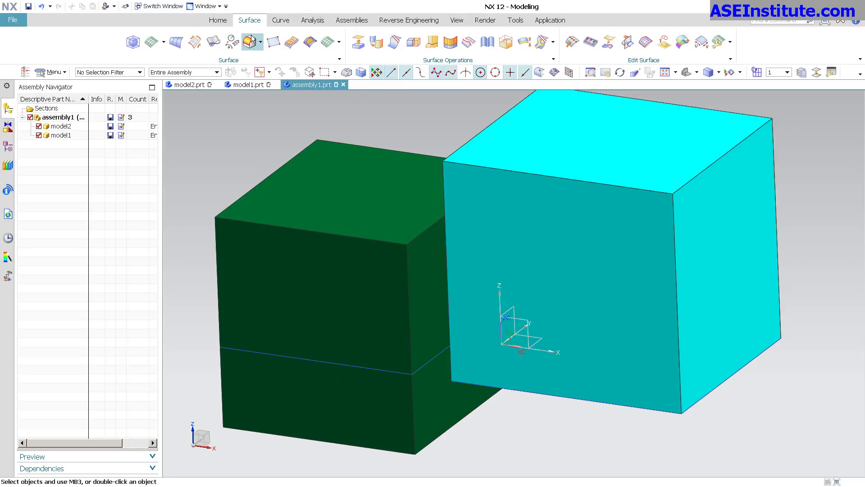
Start Add Component, preview model2.prt then model1.prt, and cancel, leaving the assembly unchanged
click(338, 22)
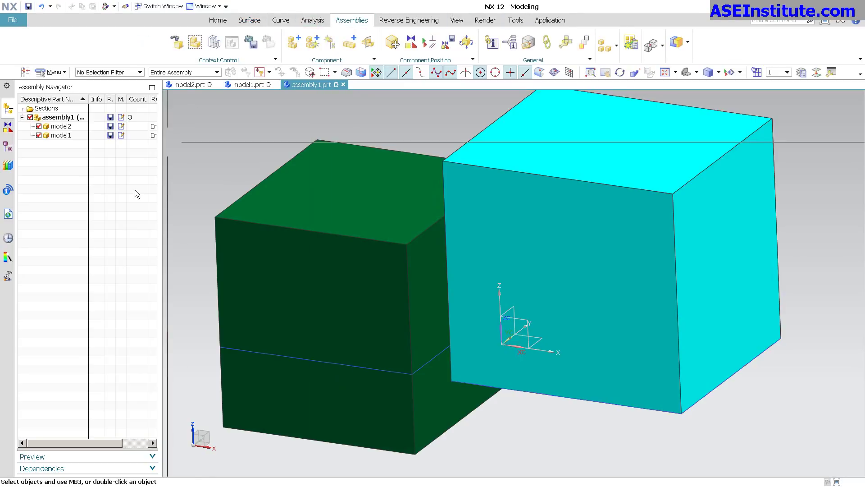
click(295, 43)
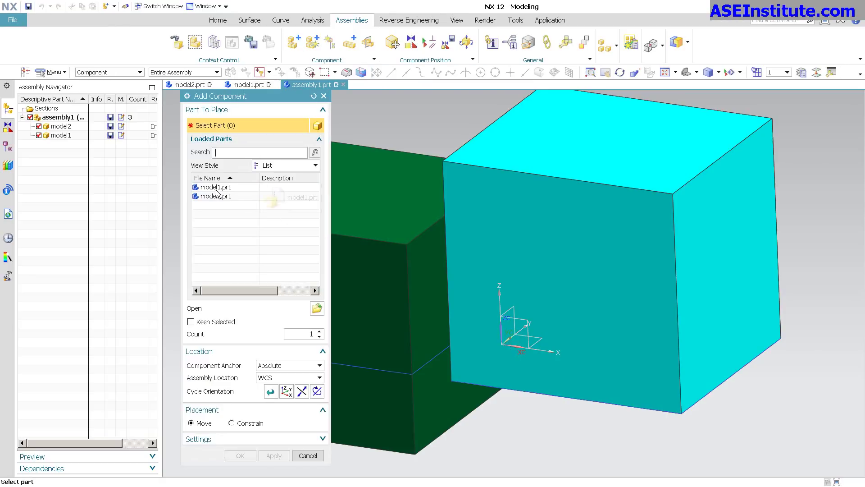
click(214, 195)
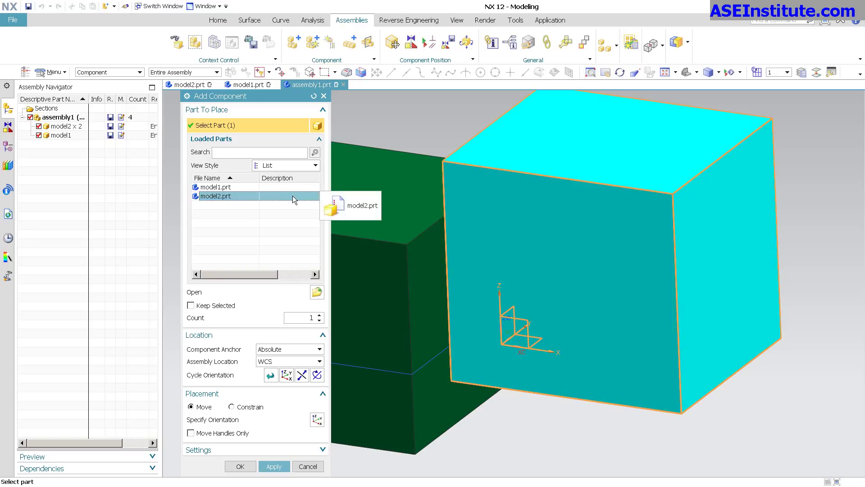
click(215, 187)
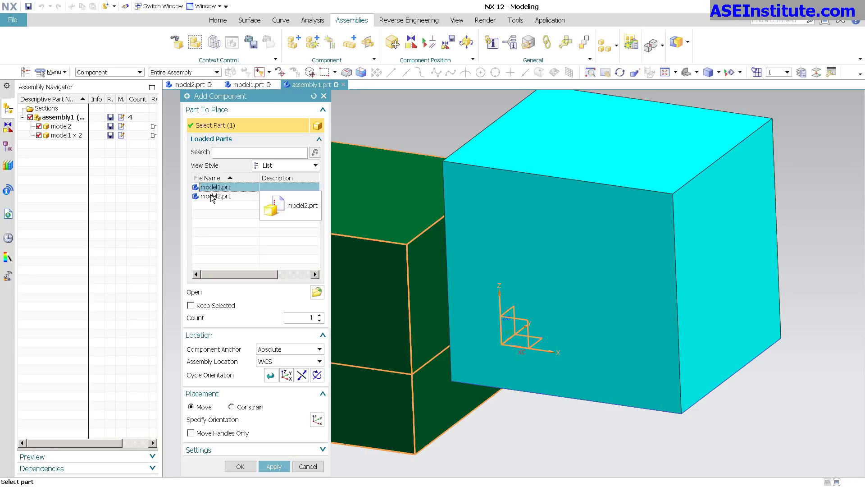
click(308, 466)
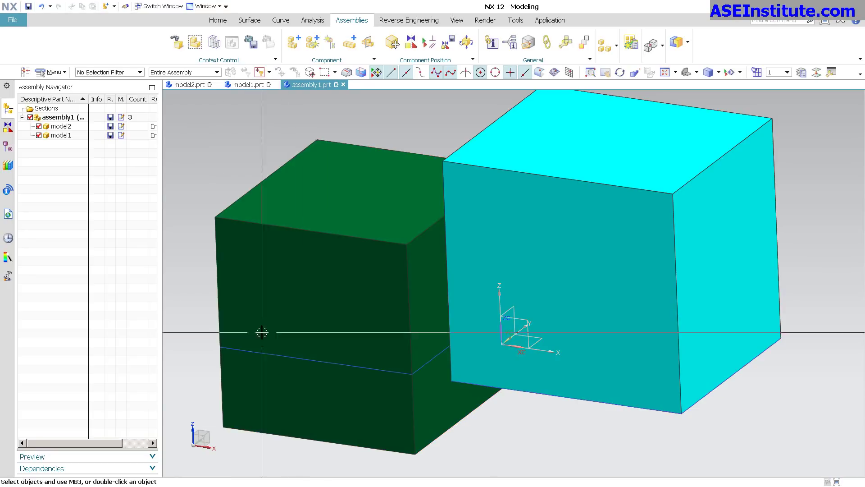